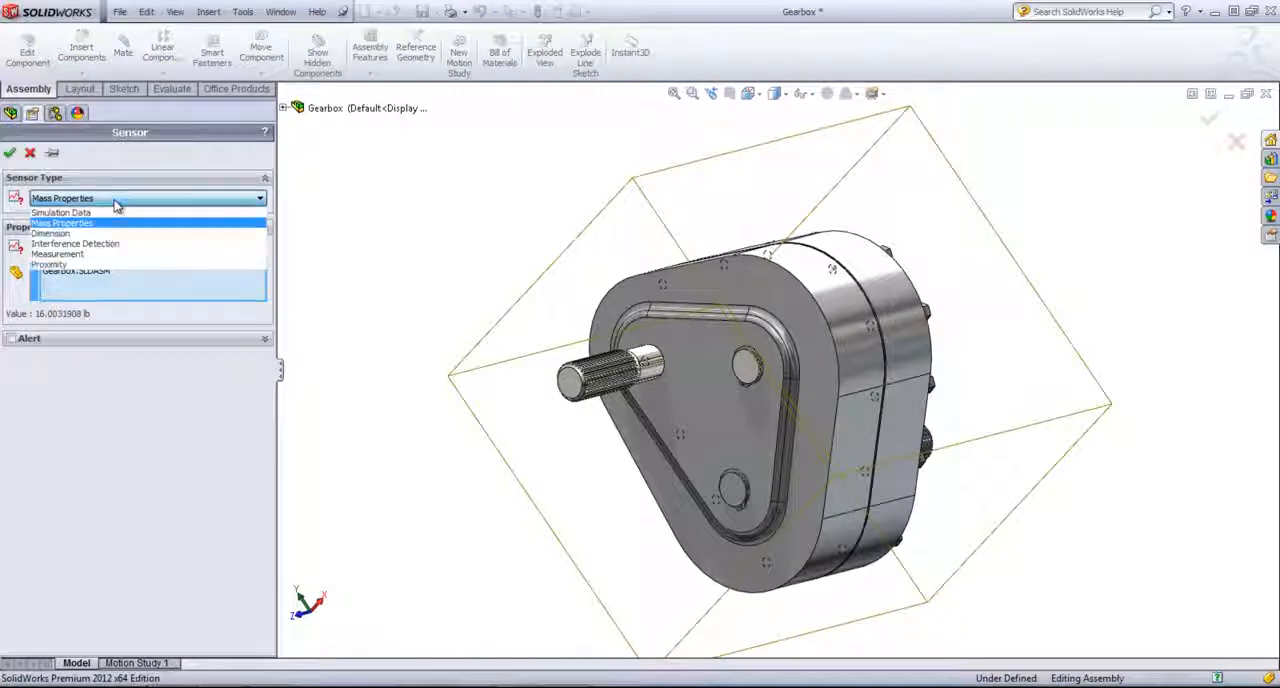
# - Create a Mass Properties sensor tracking the mass of the Gearbox assembly and expand the Sensors folder
pyautogui.click(100, 224)
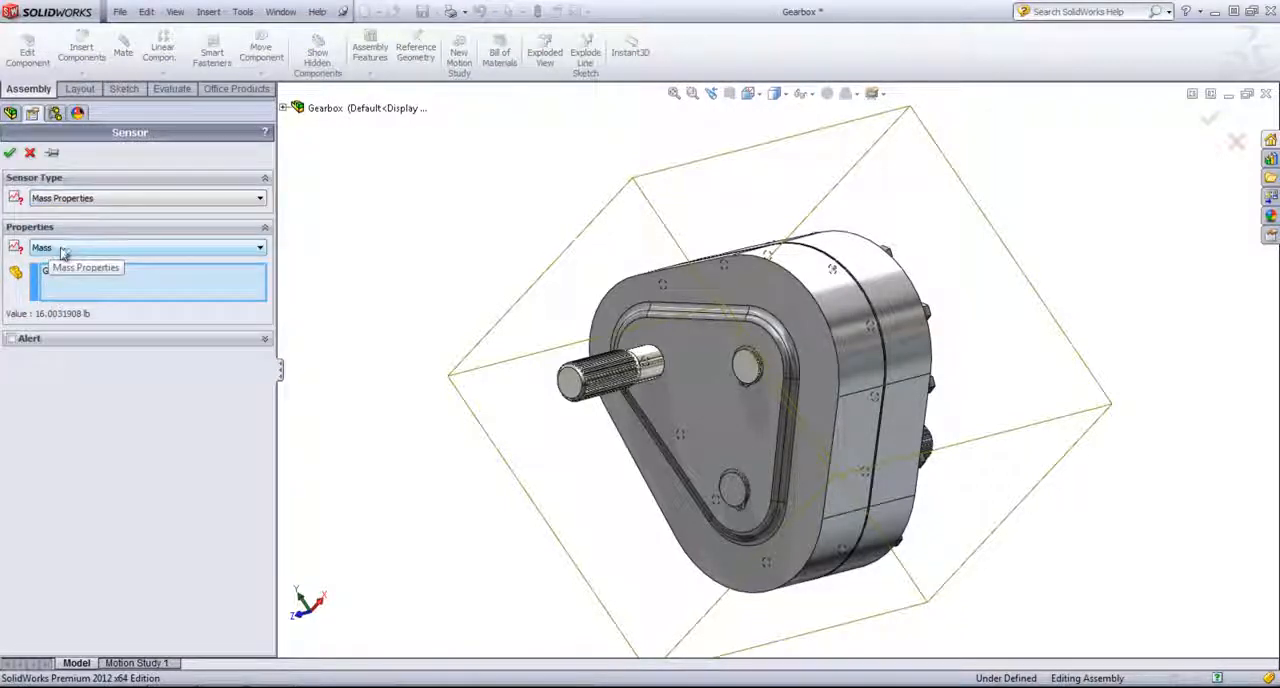
pyautogui.click(11, 153)
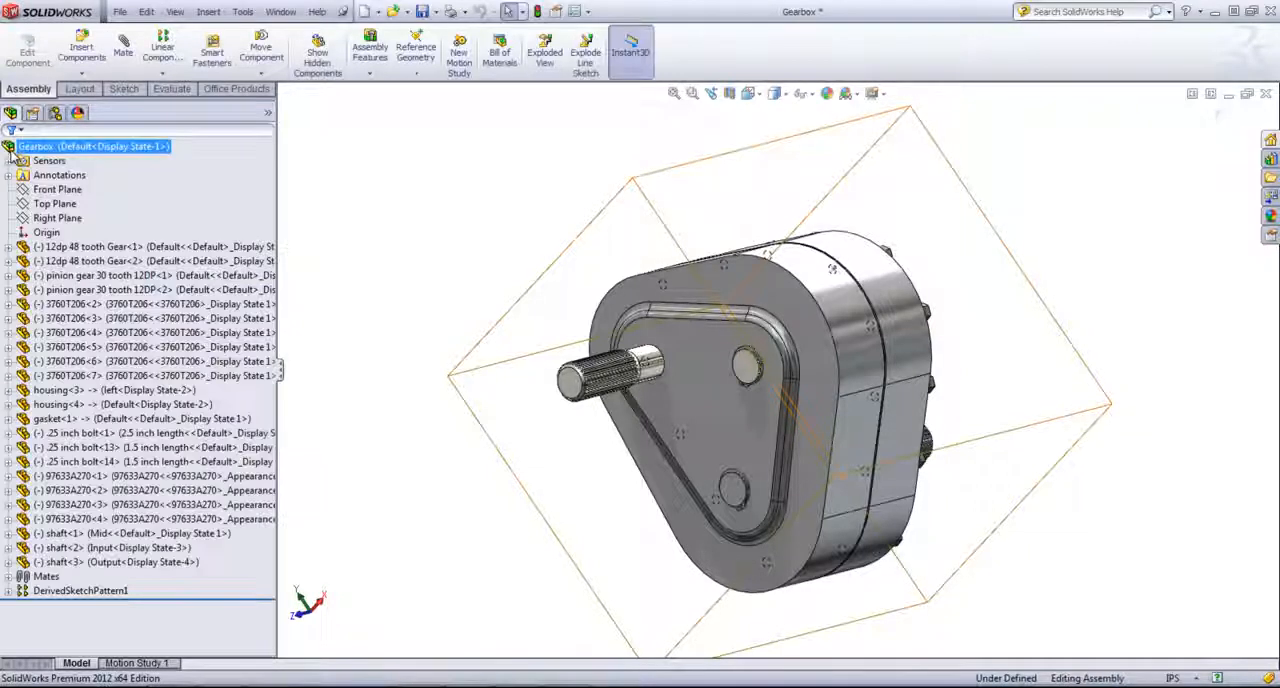
pyautogui.click(8, 162)
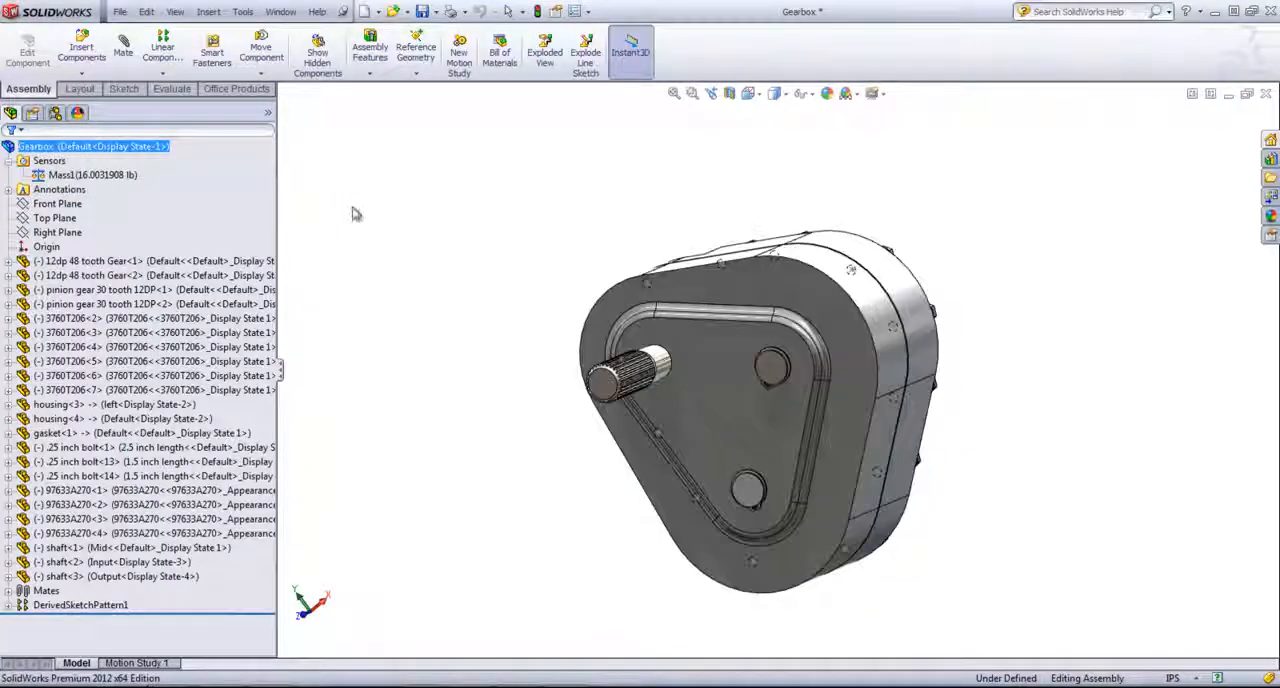
# - Hide the bolt-side housing half (housing<3>) to expose the gears inside the gearbox
pyautogui.moveTo(383, 211); pyautogui.dragTo(560, 300, button='middle')
pyautogui.click(745, 300)
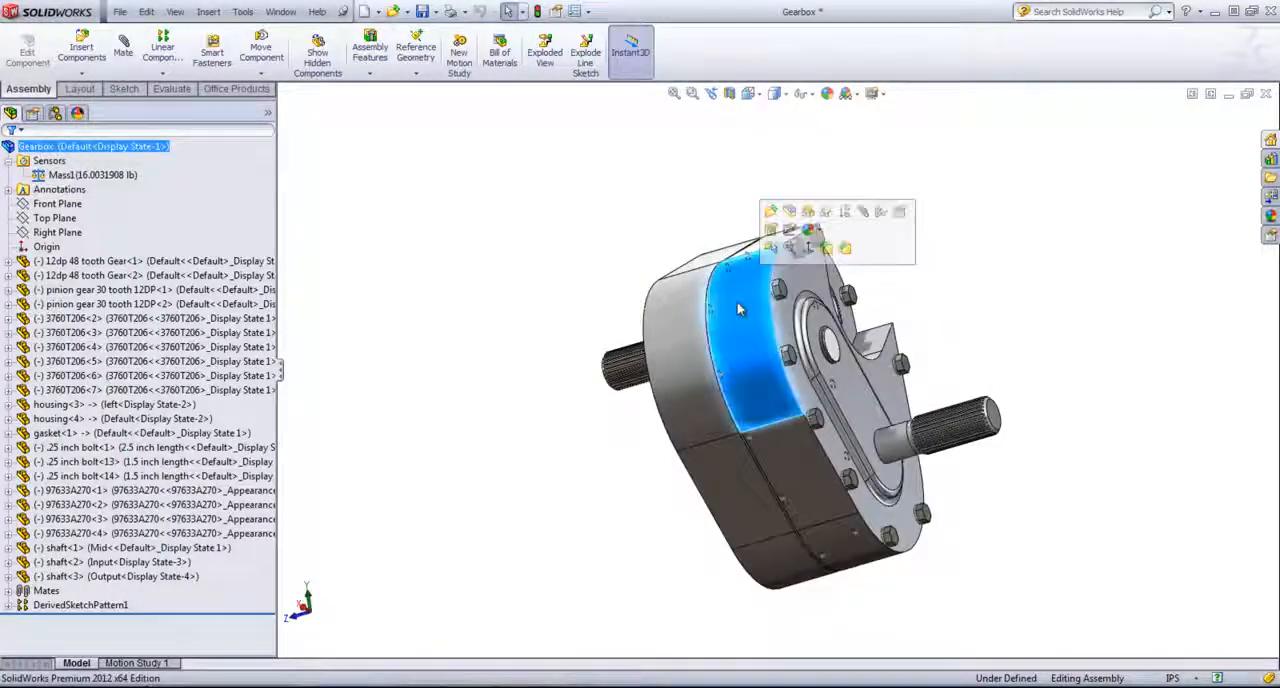
pyautogui.click(807, 211)
# - Open the 12dp 48 tooth gear on the exposed splined shaft as a separate part
pyautogui.moveTo(950, 284); pyautogui.dragTo(839, 416, button='middle')
pyautogui.click(839, 416)
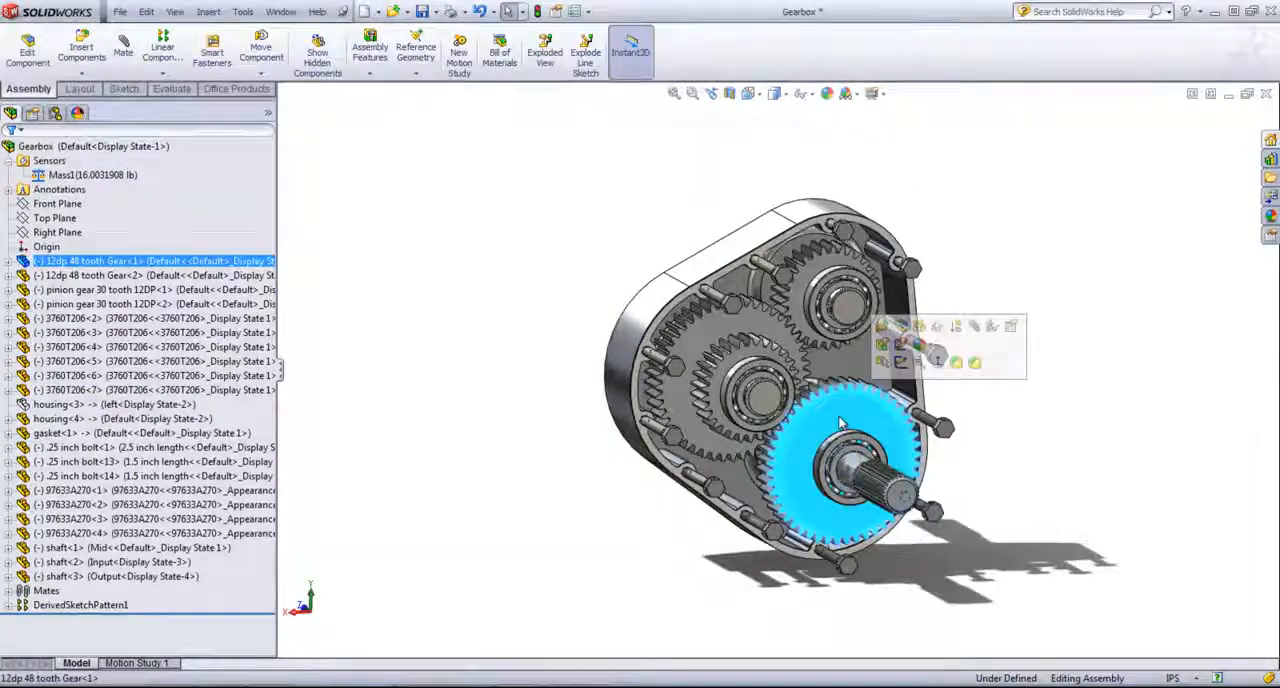
pyautogui.rightClick(846, 398)
pyautogui.click(849, 323)
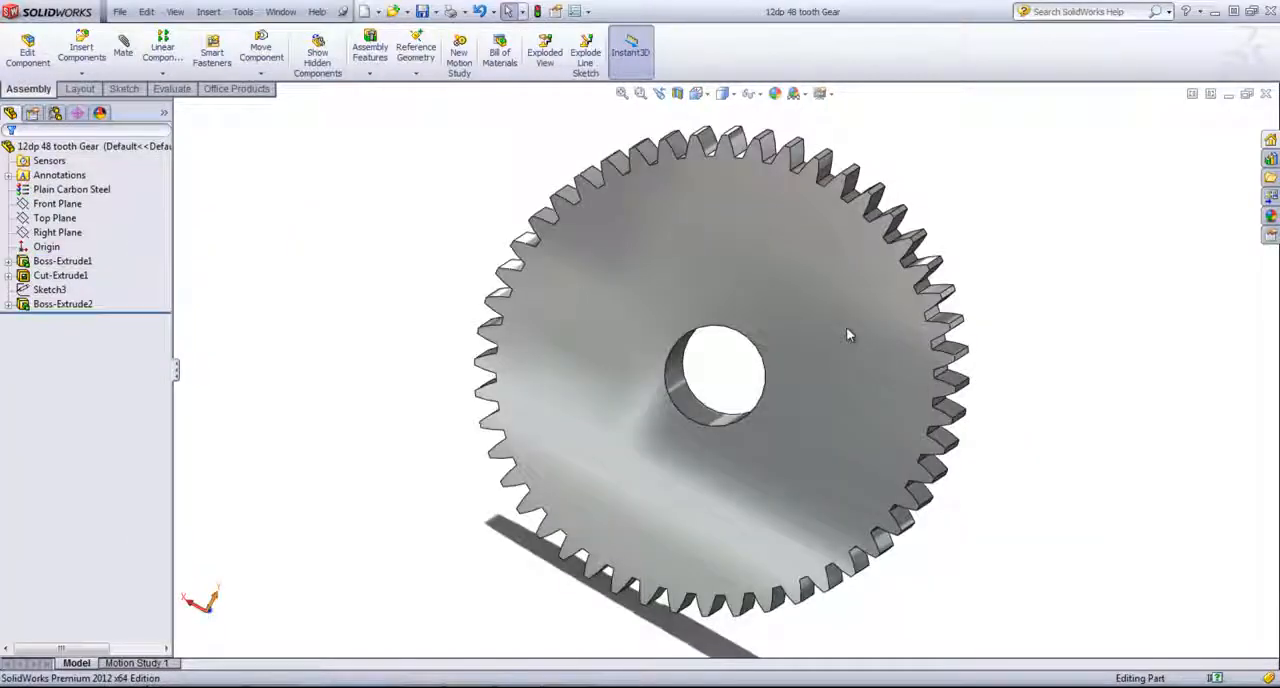
# - Start an Extruded Cut on the gear's flat back face and sketch a circle about 0.33 in in radius, about 1 in above the bore center
pyautogui.click(744, 240)
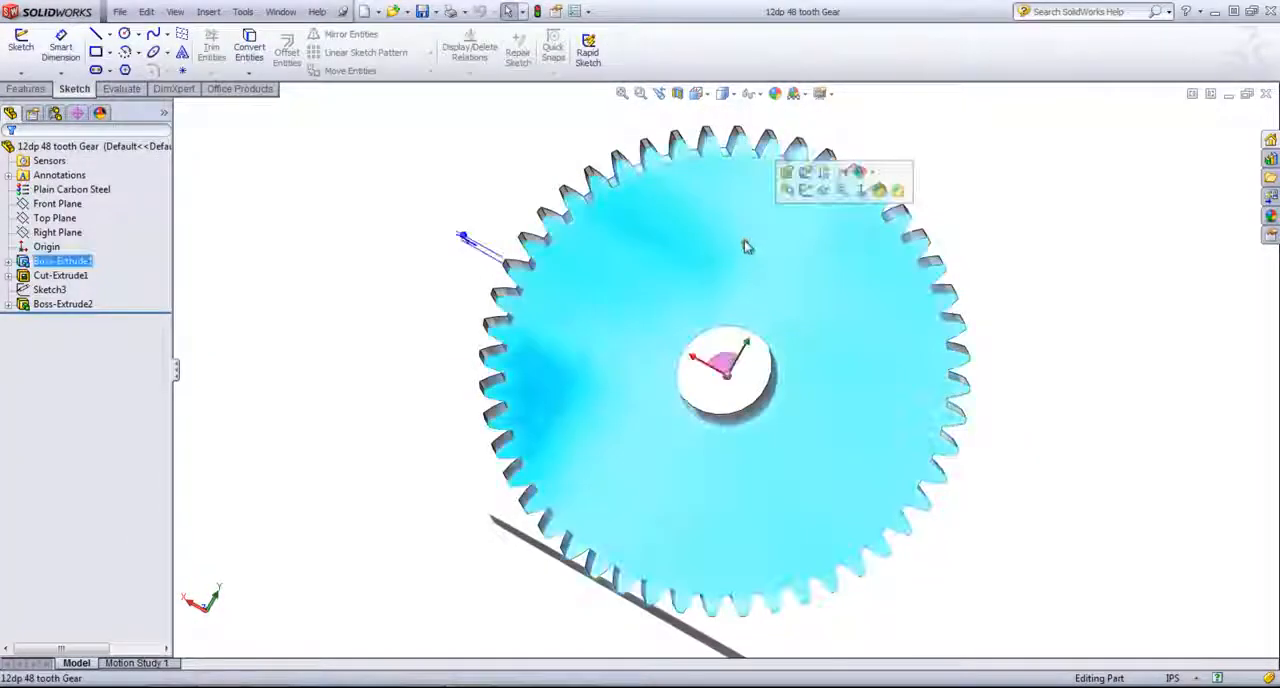
pyautogui.press('space')
pyautogui.doubleClick(797, 309)
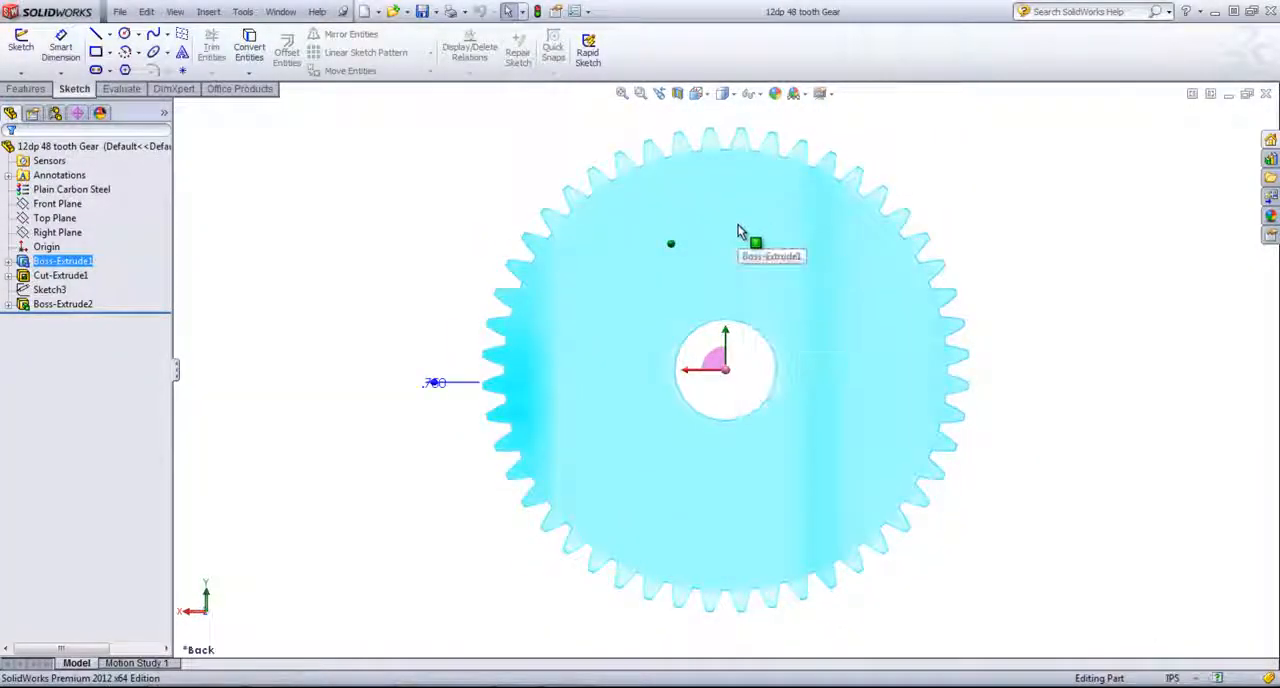
pyautogui.click(737, 224)
pyautogui.click(40, 91)
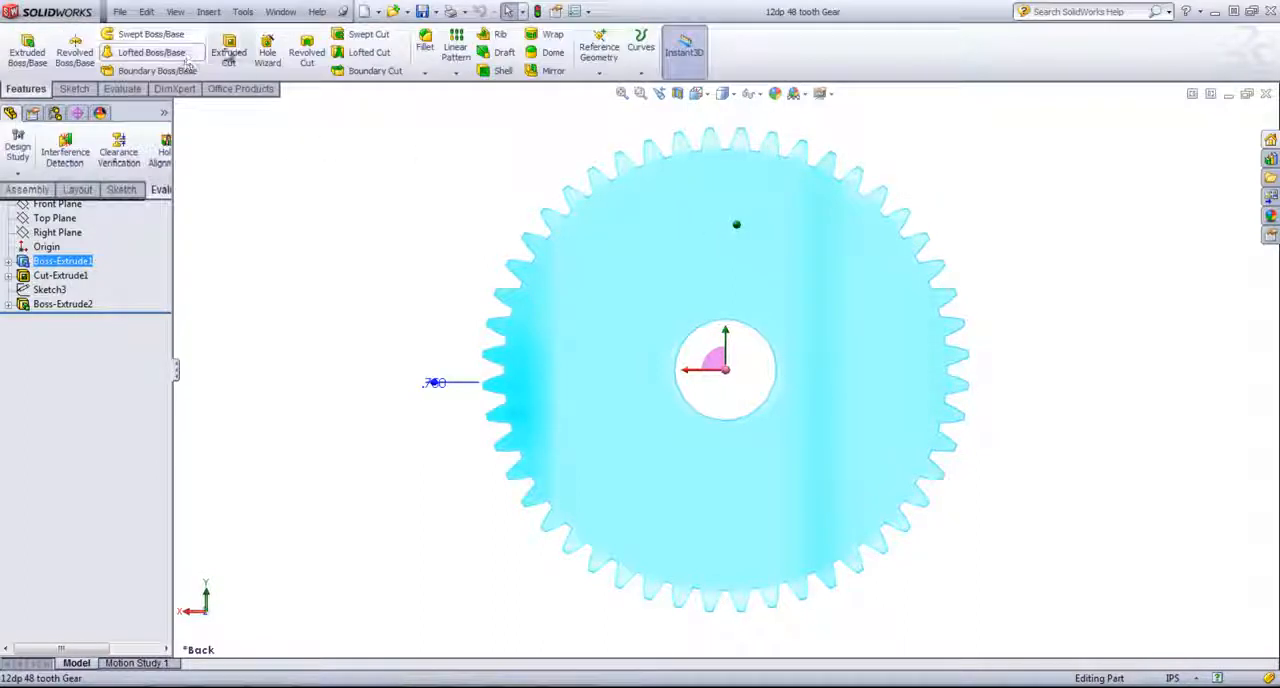
pyautogui.click(231, 52)
pyautogui.press('s')
pyautogui.click(738, 289)
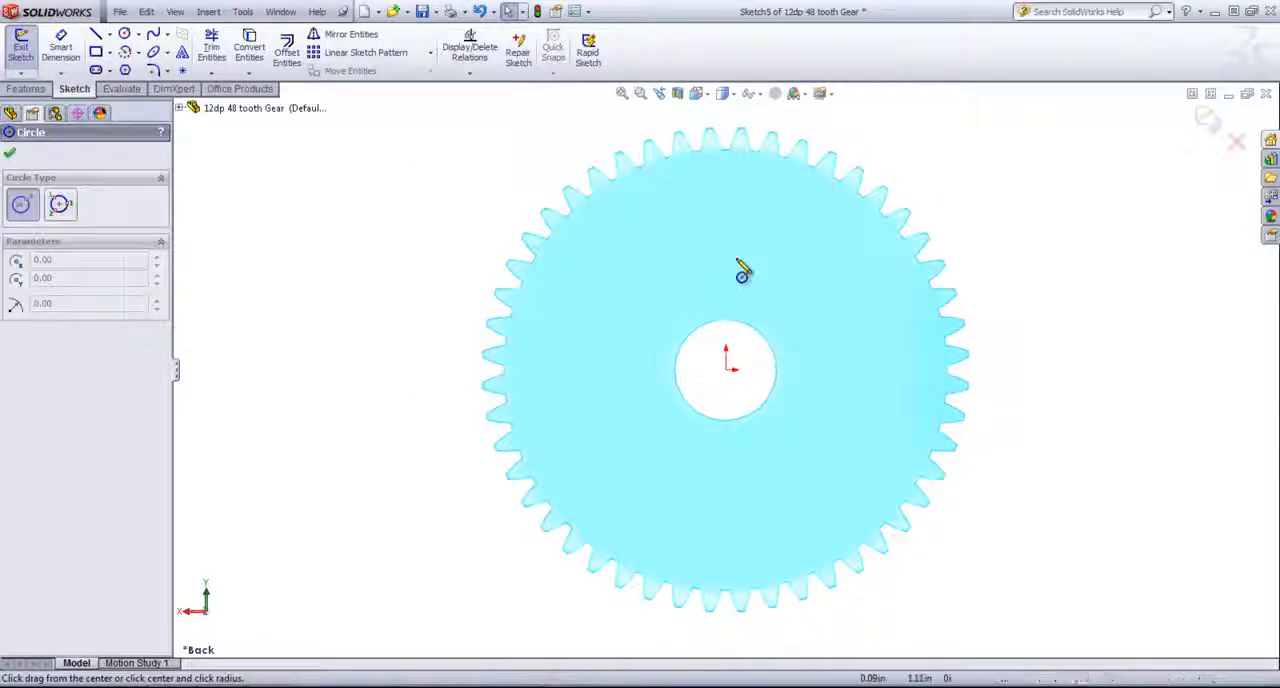
pyautogui.click(726, 251)
pyautogui.click(764, 247)
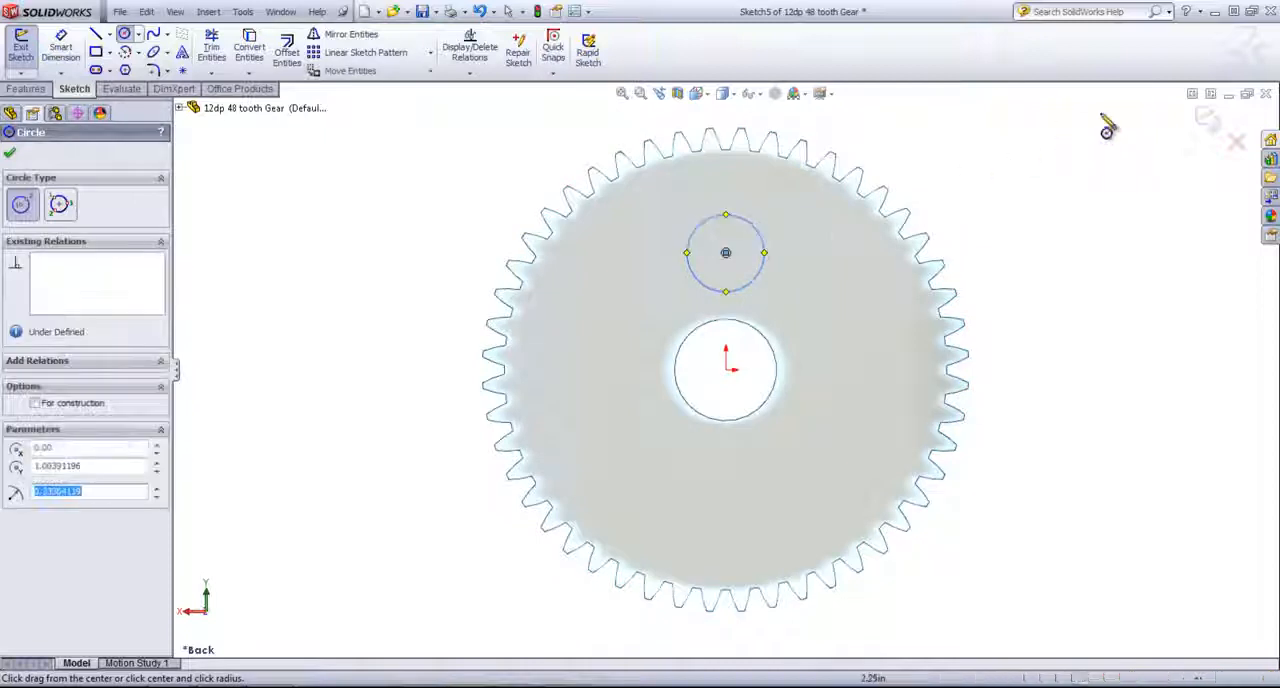
pyautogui.click(1207, 118)
# - Cut the sketched circle Through All to make a lightening hole in the gear
pyautogui.rightClick(1002, 252)
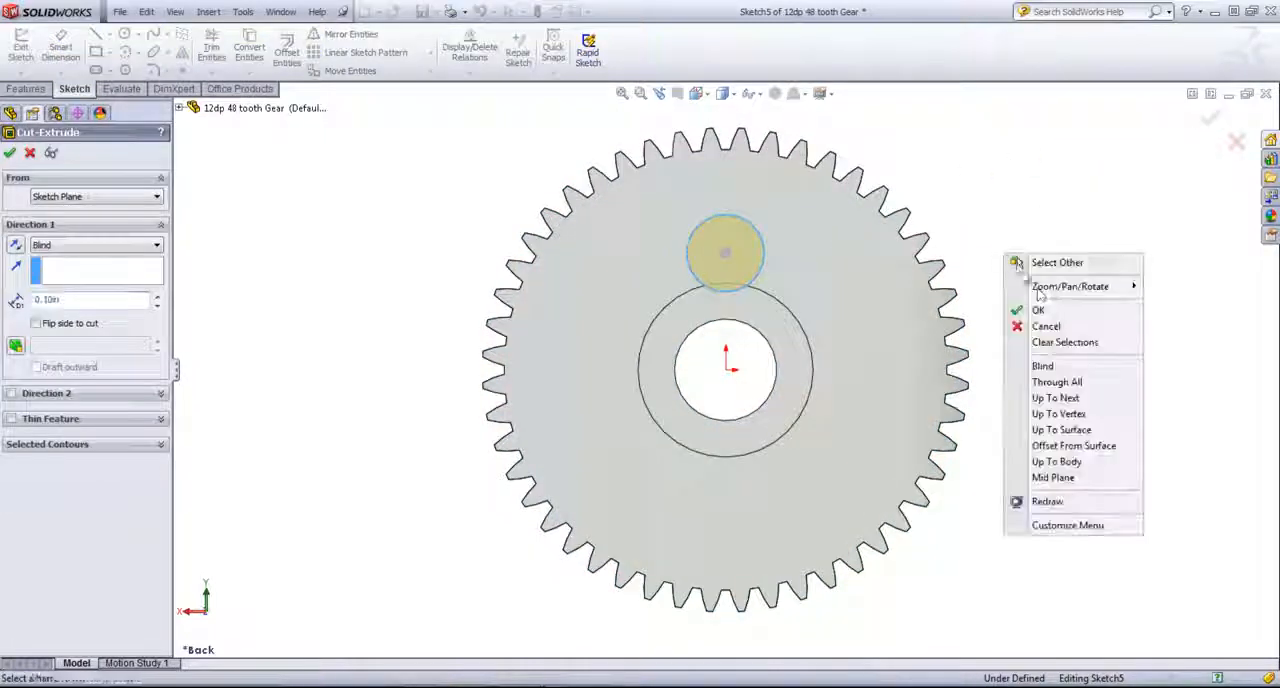
pyautogui.click(1050, 382)
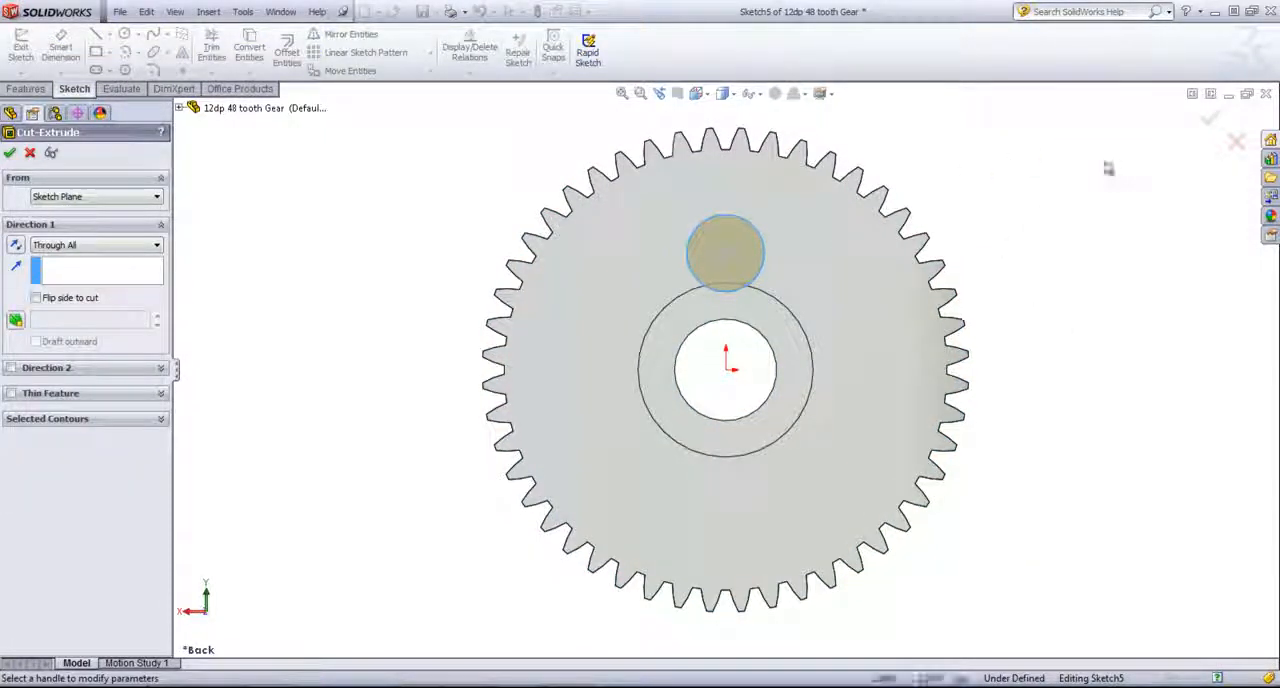
pyautogui.click(1210, 119)
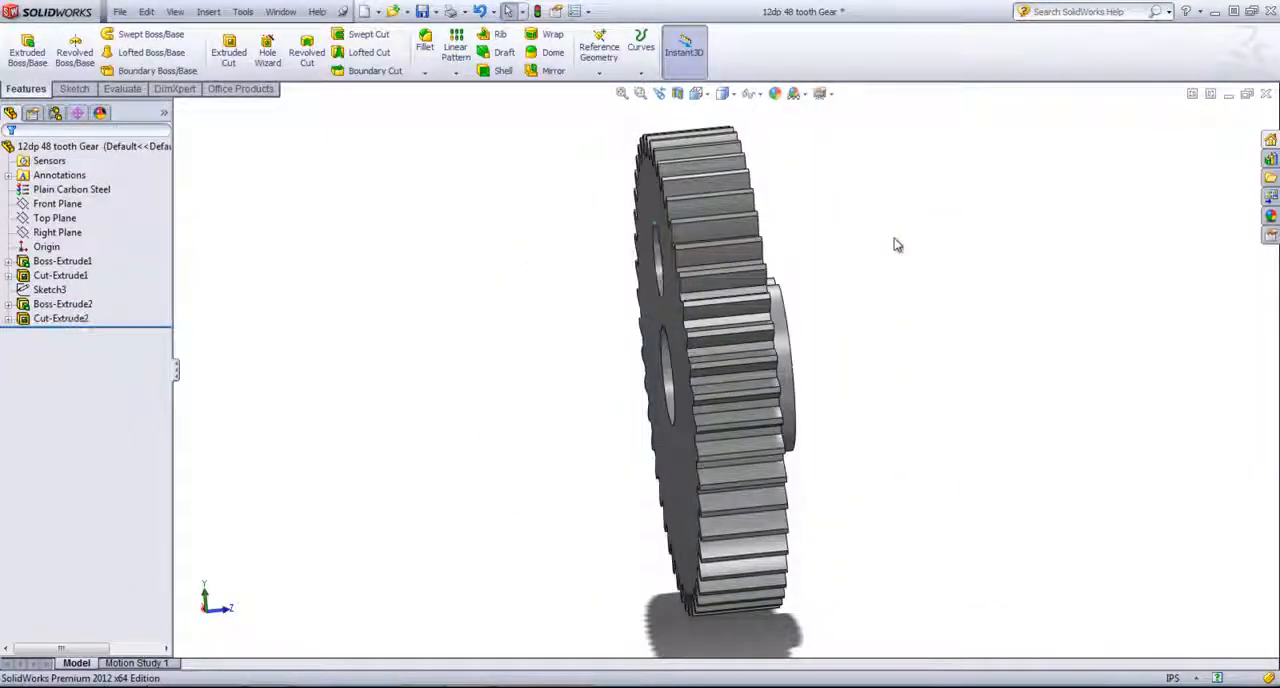
# - Return to the Gearbox assembly and update it with the gear's new hole
pyautogui.click(281, 11)
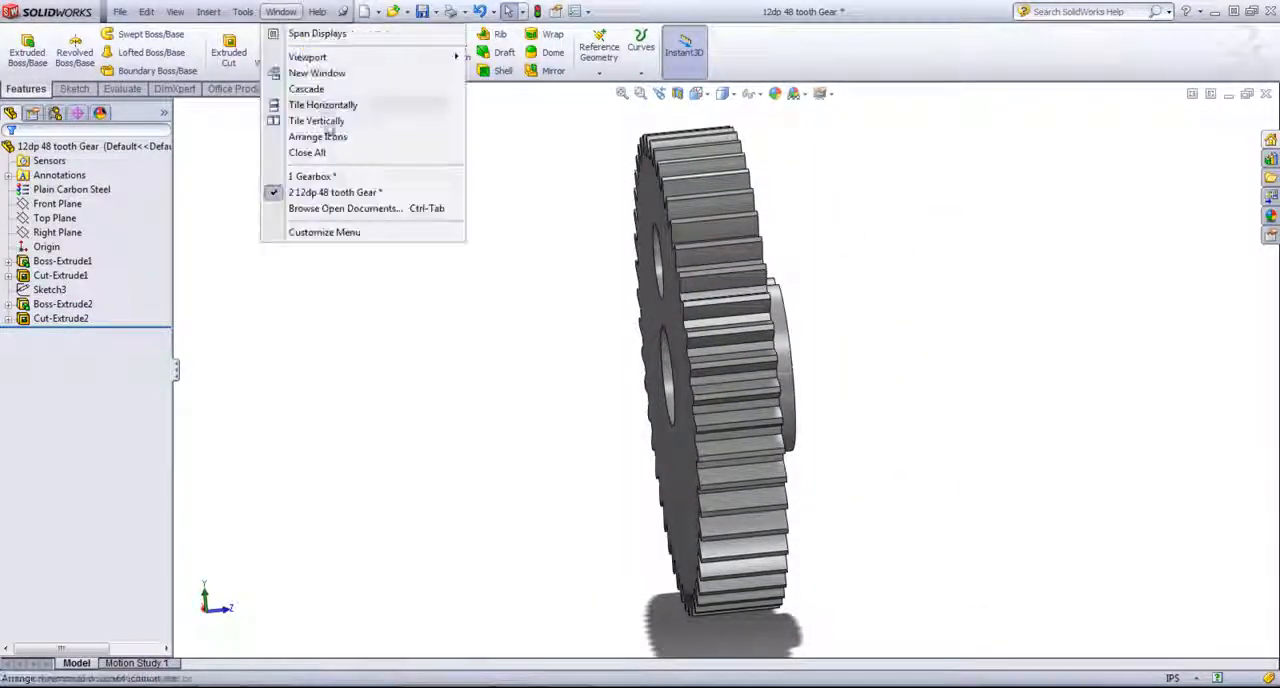
pyautogui.click(314, 178)
pyautogui.click(160, 74)
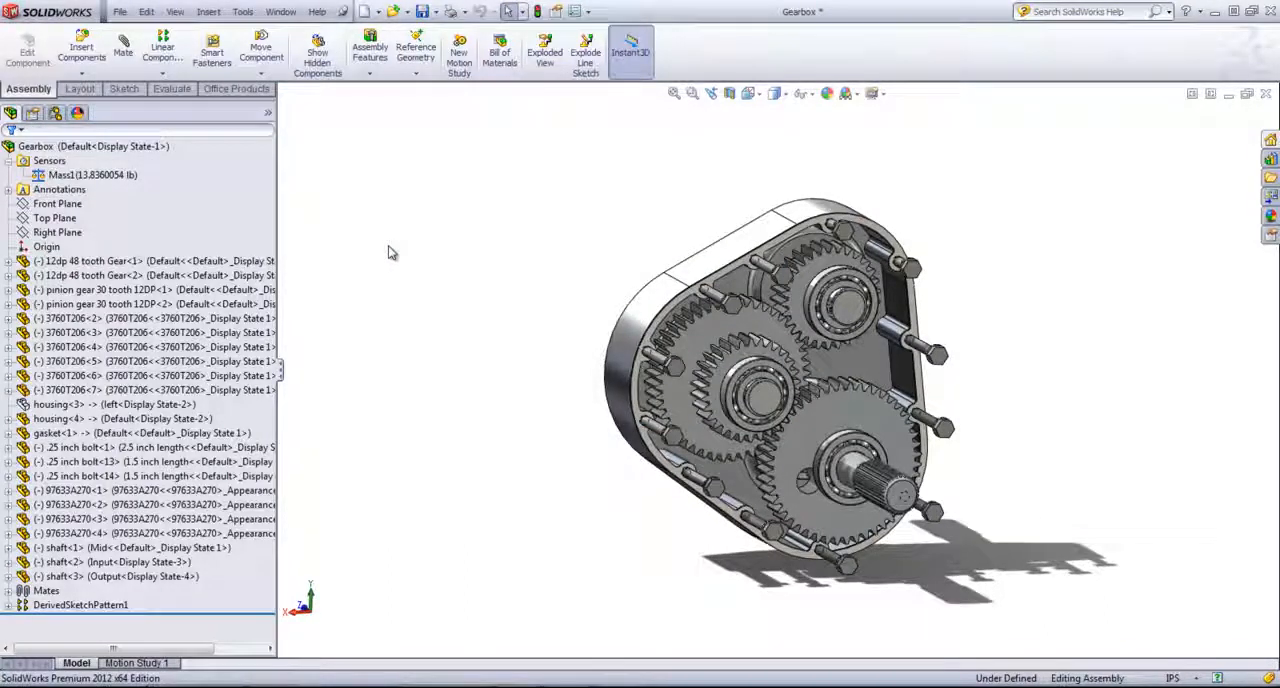
# - Edit the mass sensor to alert when the Gearbox mass is greater than 15
pyautogui.click(105, 178)
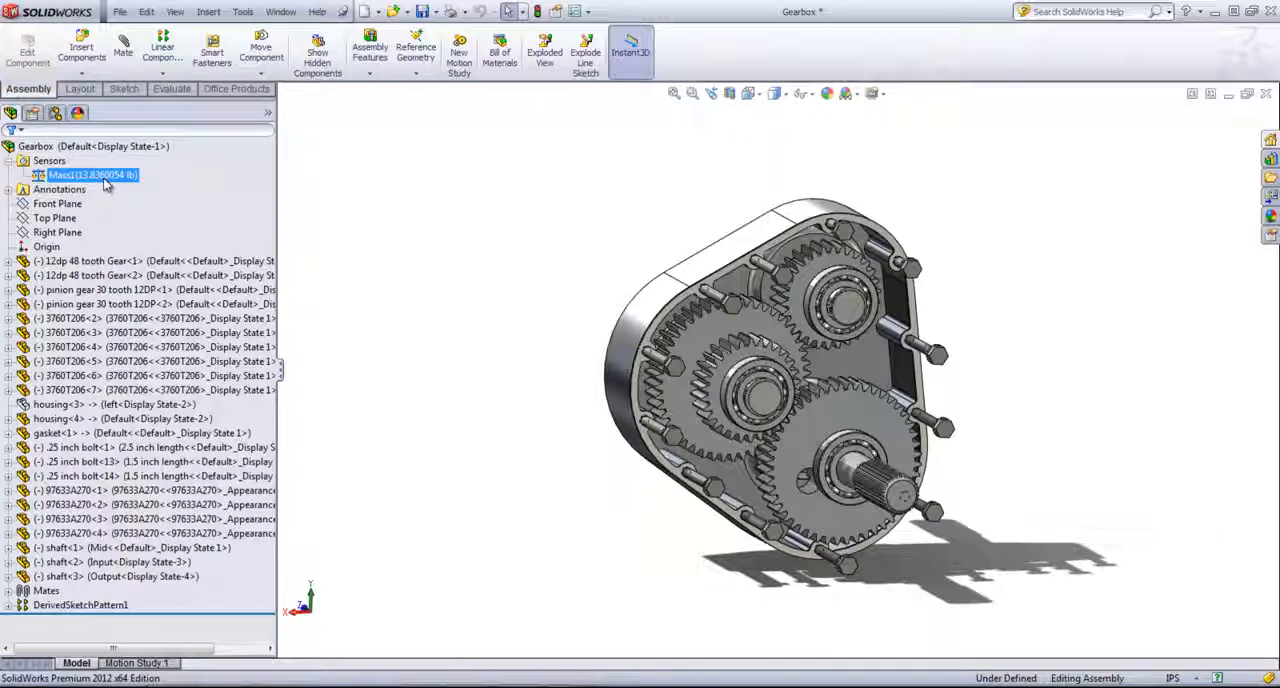
pyautogui.rightClick(107, 180)
pyautogui.click(128, 203)
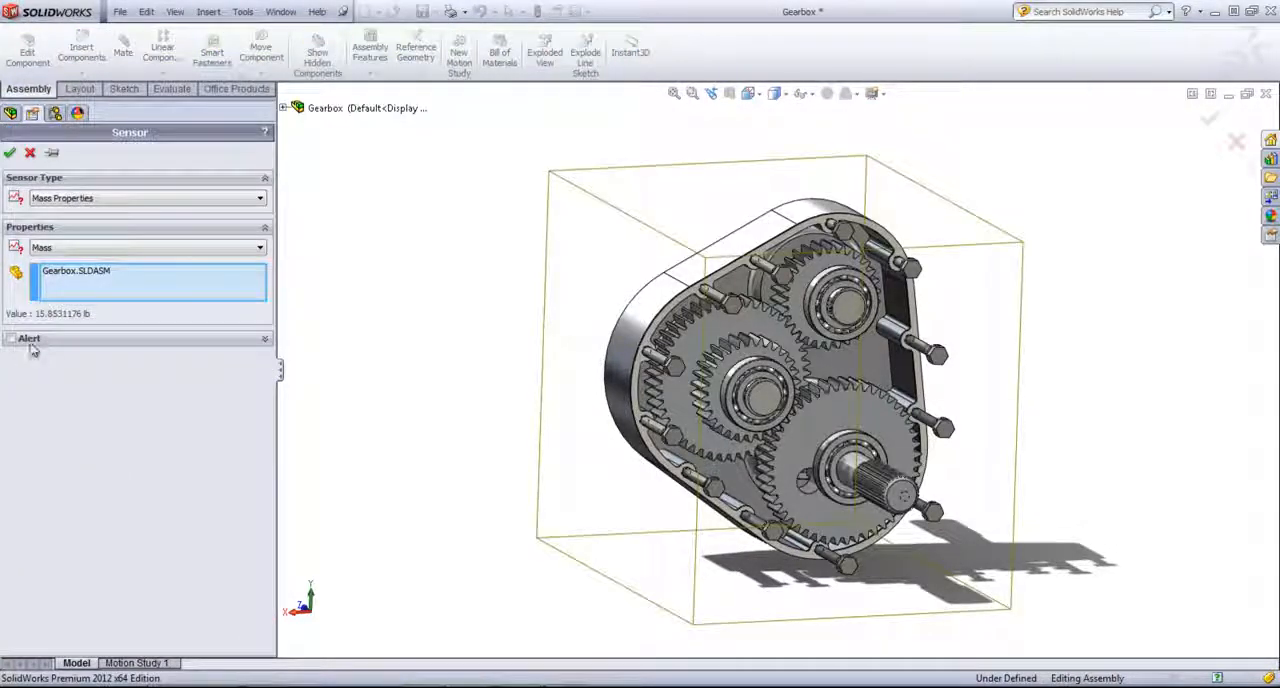
pyautogui.click(29, 340)
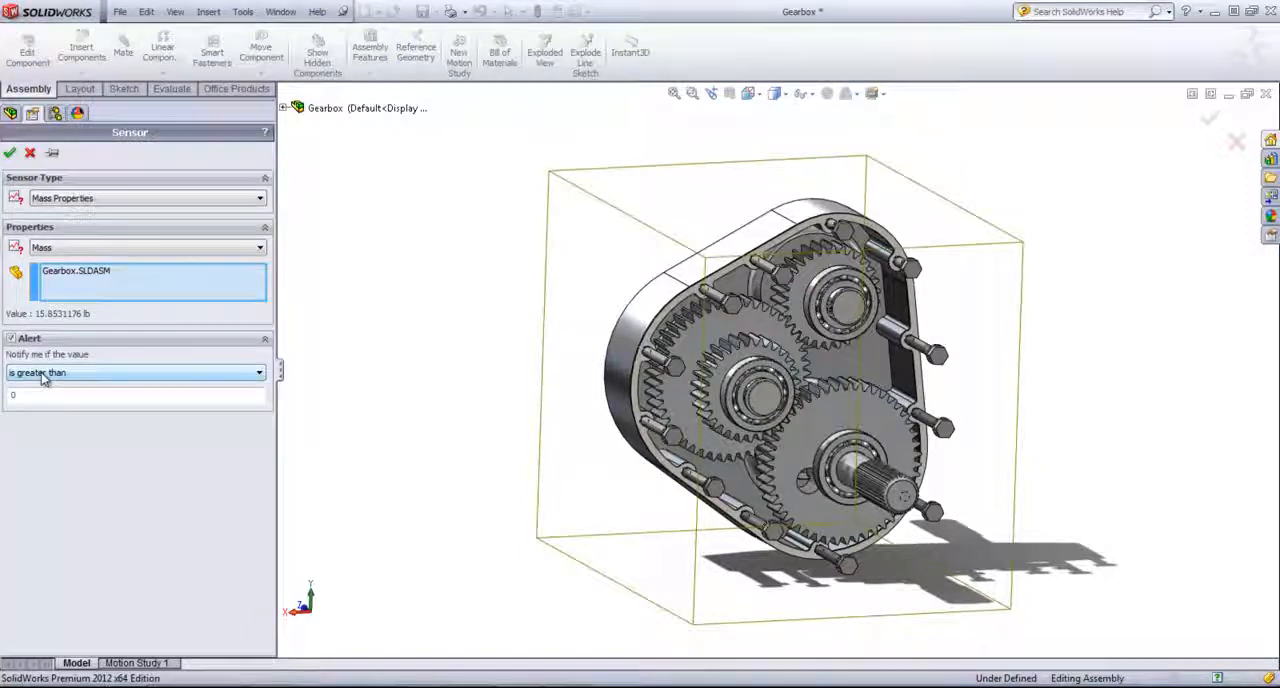
pyautogui.doubleClick(40, 394)
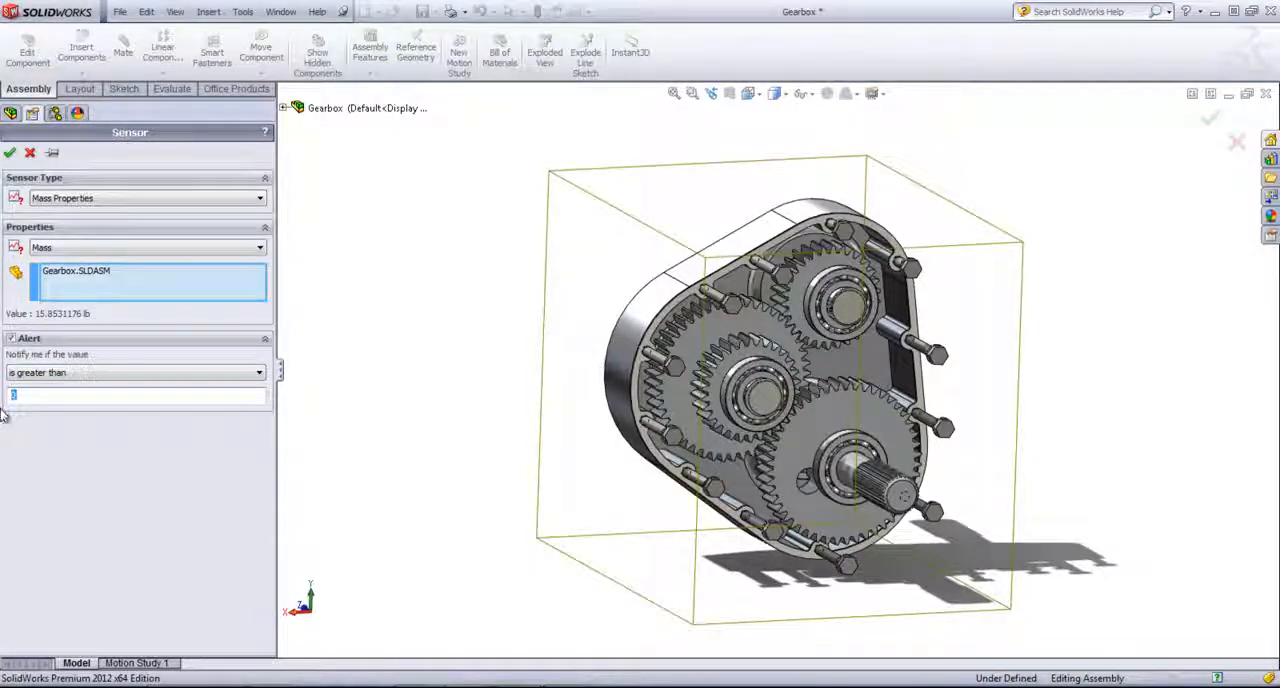
pyautogui.write('15')
pyautogui.click(11, 153)
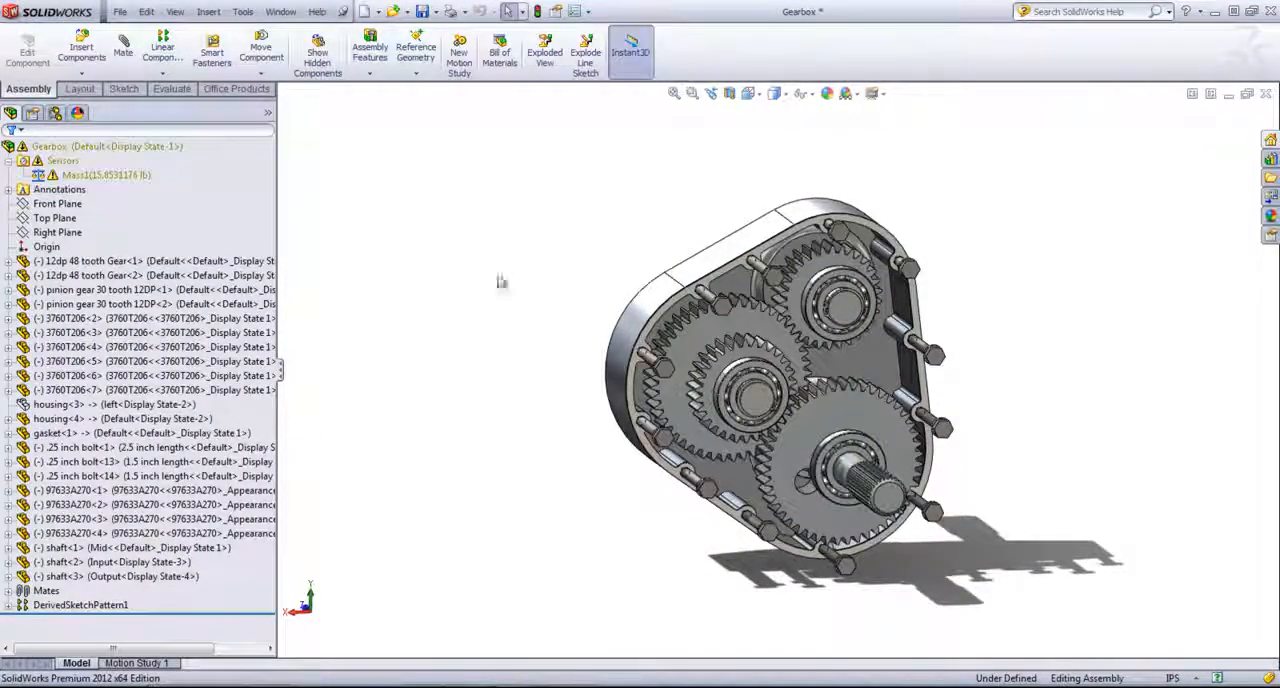
# - Reopen the 48 tooth gear with the single lightening hole from the assembly
pyautogui.moveTo(525, 315); pyautogui.dragTo(505, 275, button='middle')
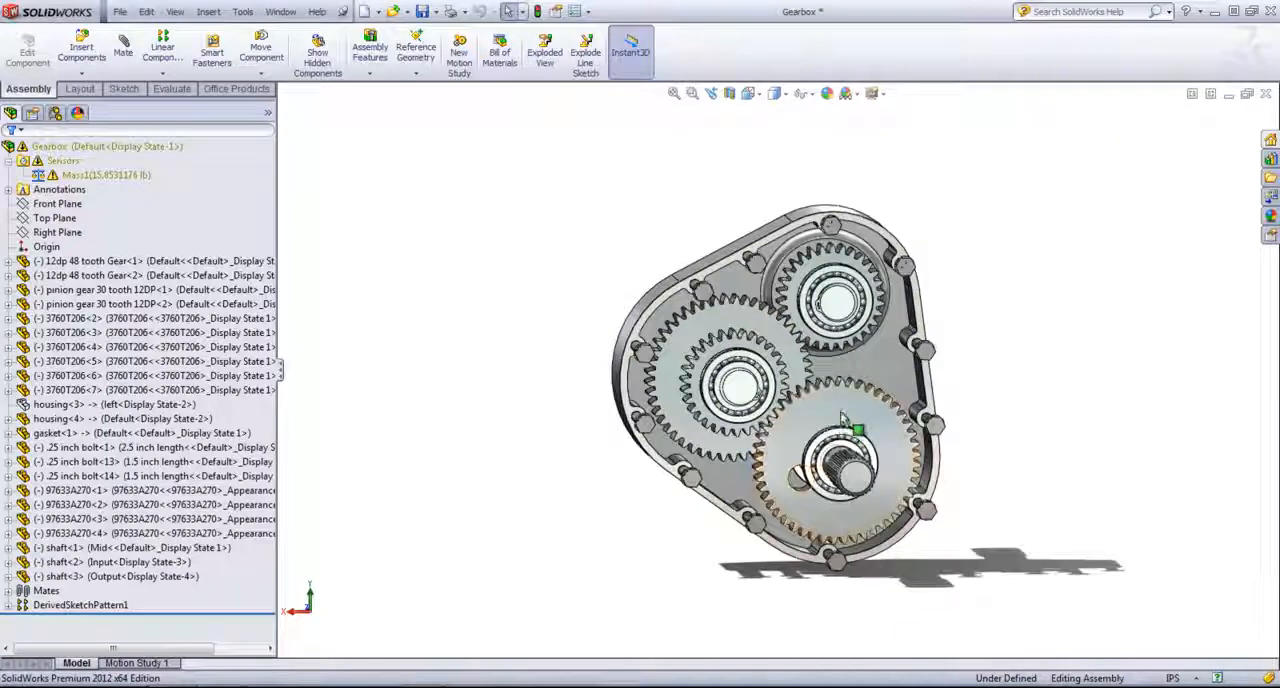
pyautogui.rightClick(842, 414)
pyautogui.click(869, 342)
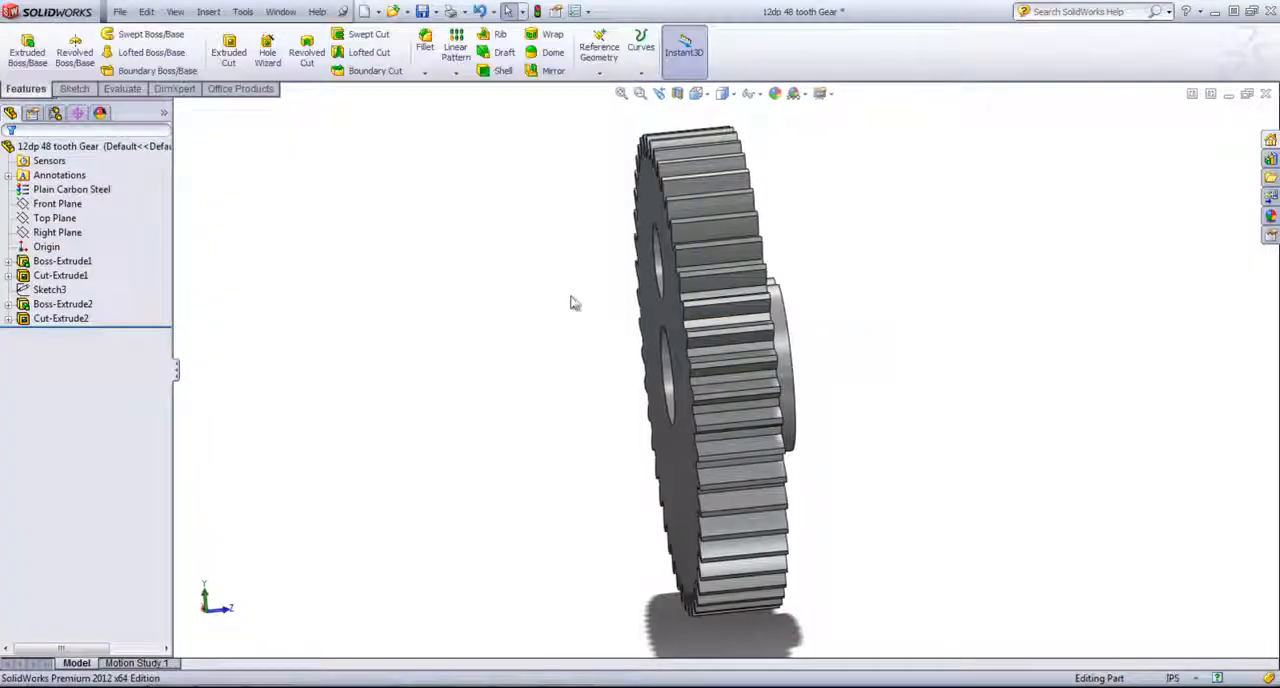
# - Circular-pattern the hole cut around the center bore's edge with 7 equally spaced instances over 360 degrees
pyautogui.click(455, 71)
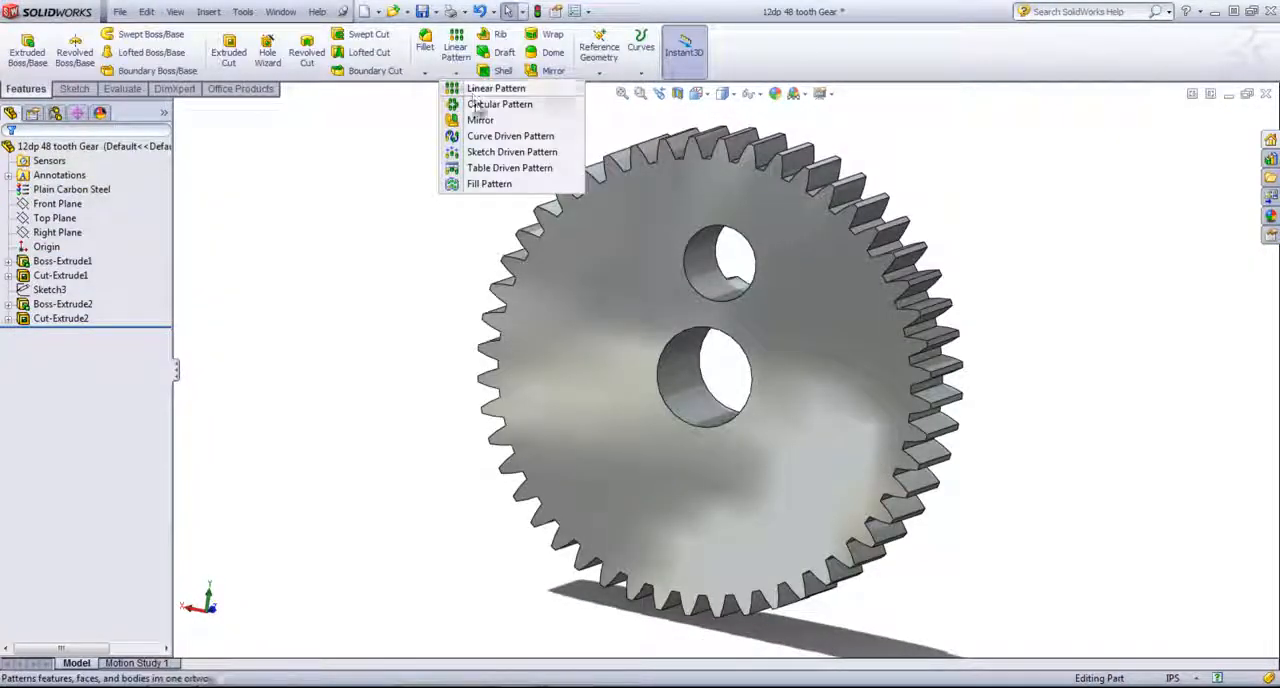
pyautogui.click(495, 103)
pyautogui.click(696, 269)
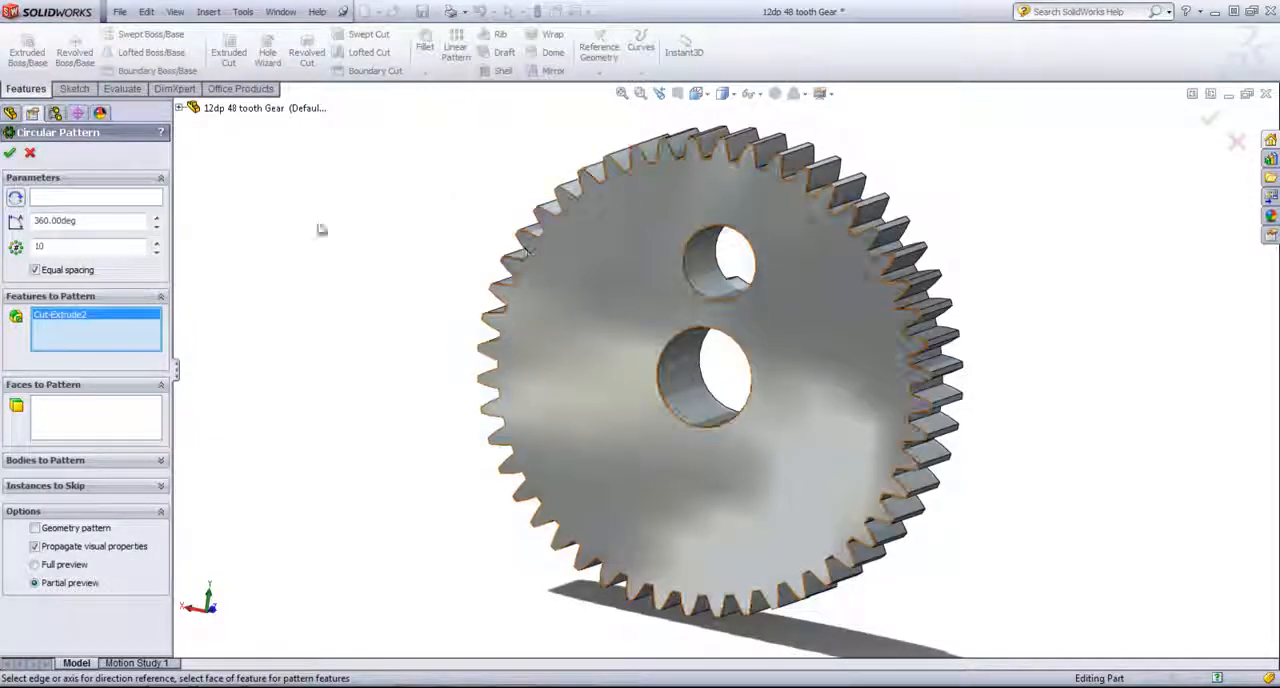
pyautogui.click(110, 204)
pyautogui.click(659, 389)
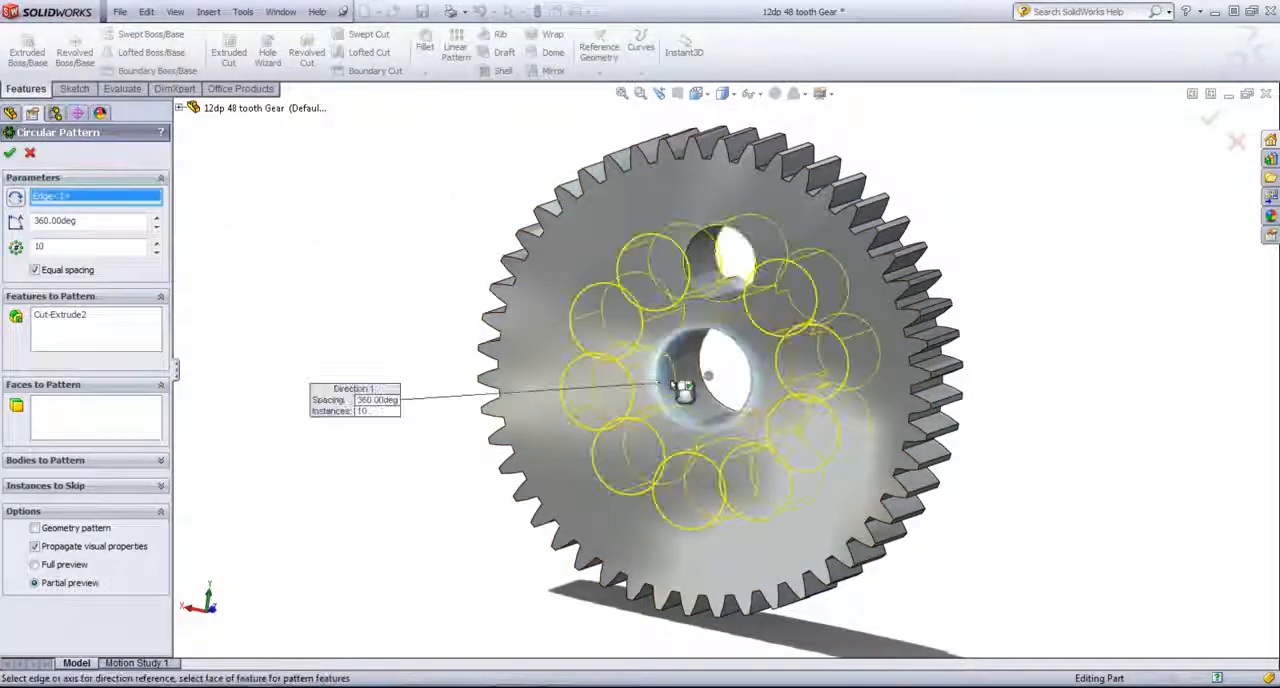
pyautogui.click(156, 252)
pyautogui.click(156, 252)
pyautogui.click(156, 252)
pyautogui.click(10, 152)
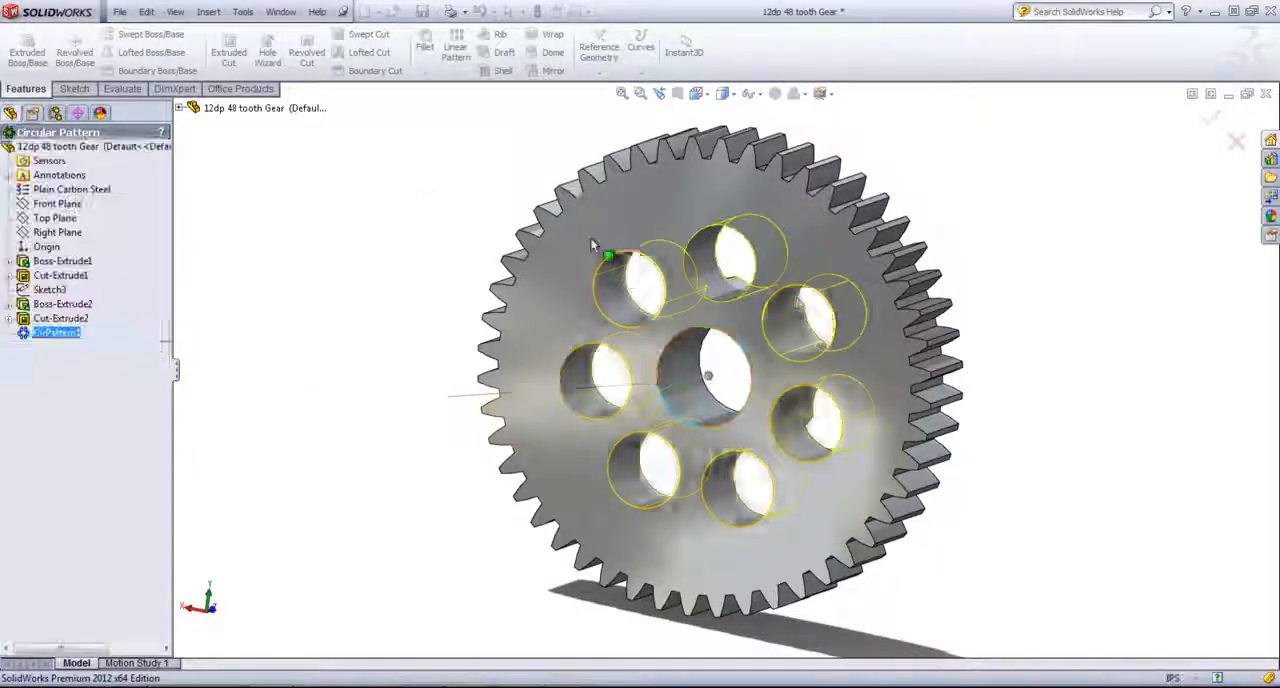
# - Switch back to the Gearbox assembly and update it with the gear's patterned holes
pyautogui.click(281, 12)
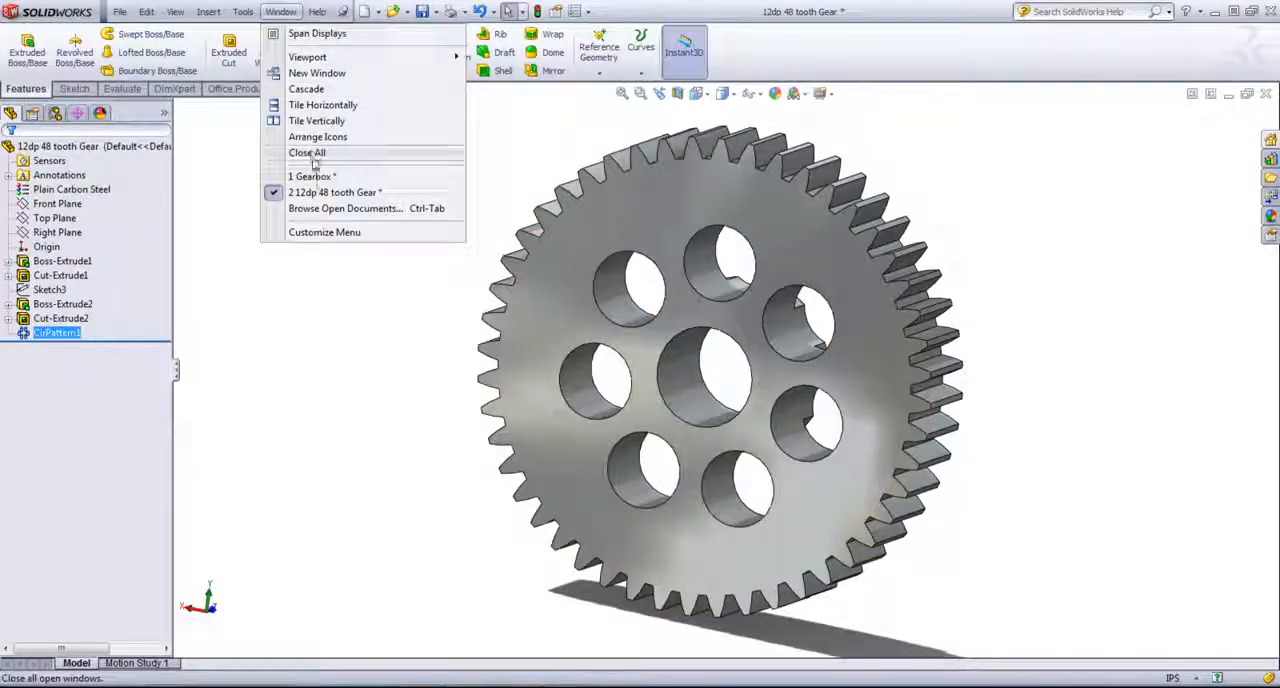
pyautogui.click(364, 179)
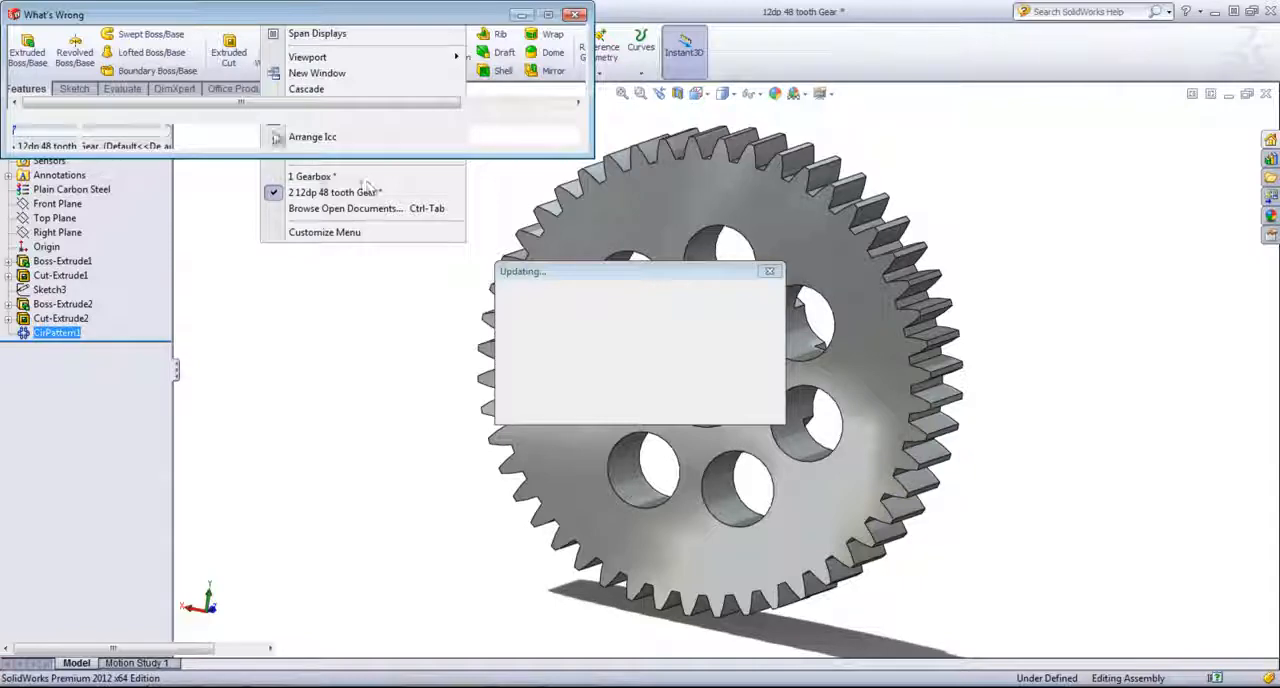
pyautogui.click(495, 135)
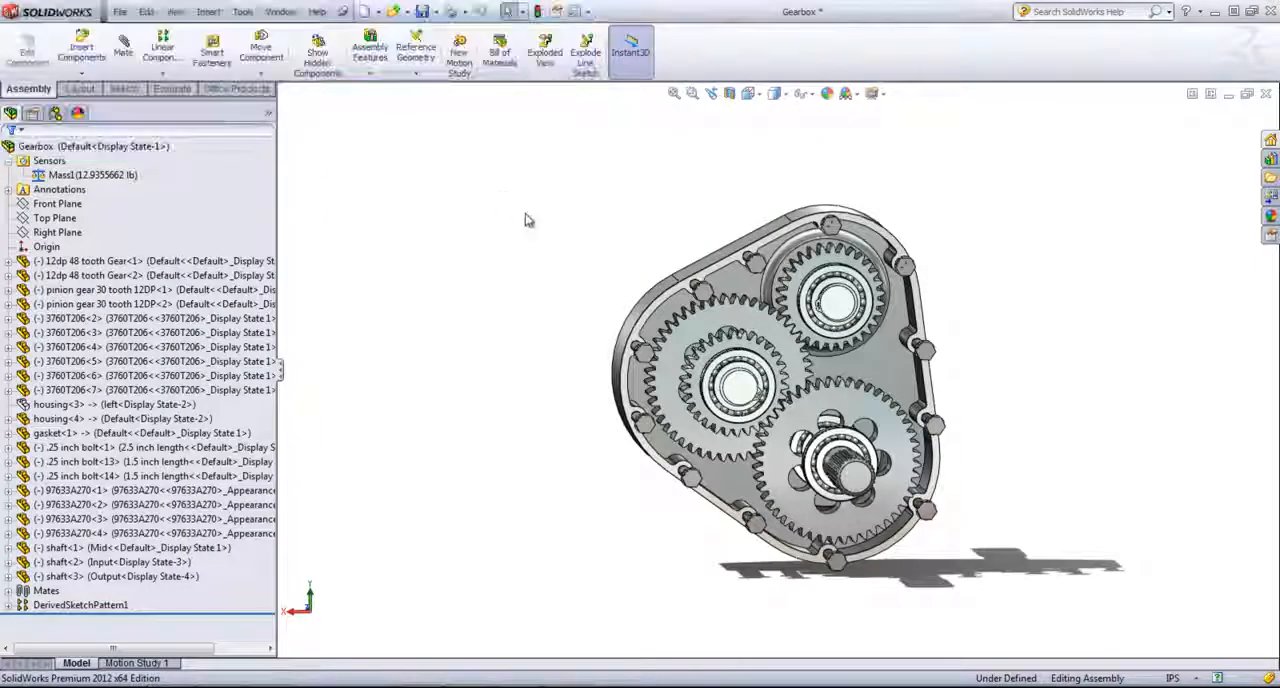
# - Open the Gearbox mass sensor's definition, examine its alert condition options, and close it without changes
pyautogui.click(90, 175)
pyautogui.moveTo(712, 295); pyautogui.dragTo(678, 343, button='middle')
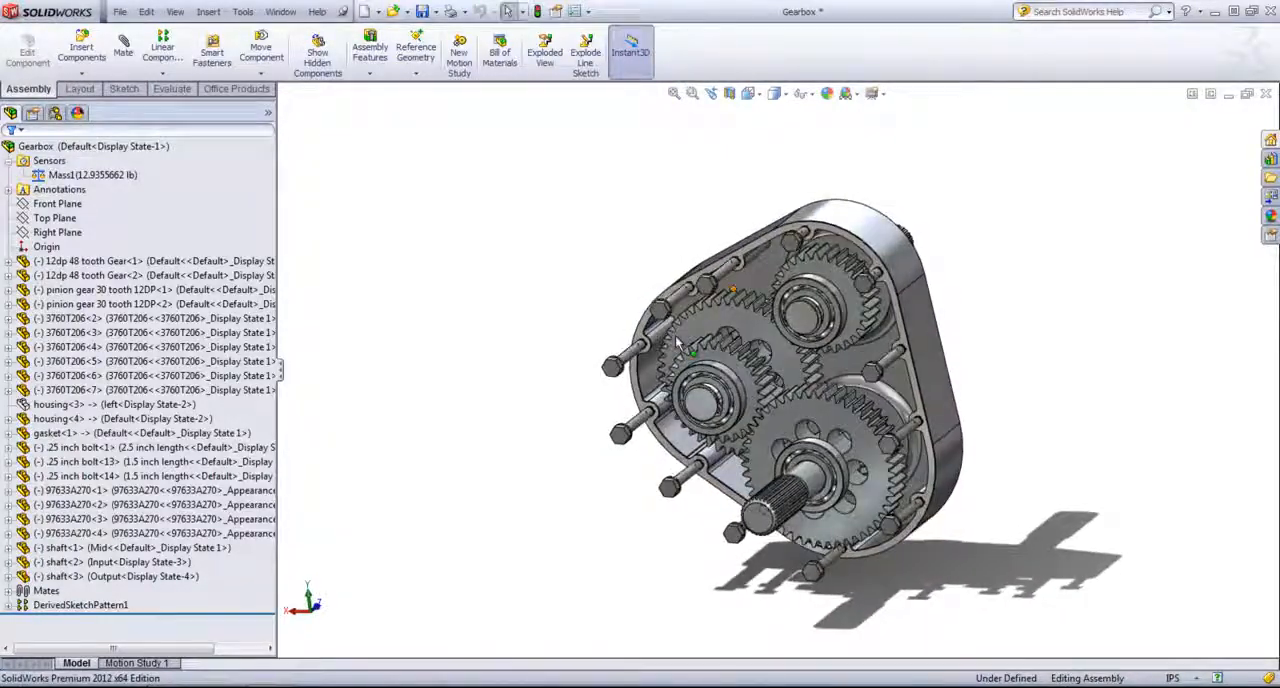
pyautogui.click(52, 162)
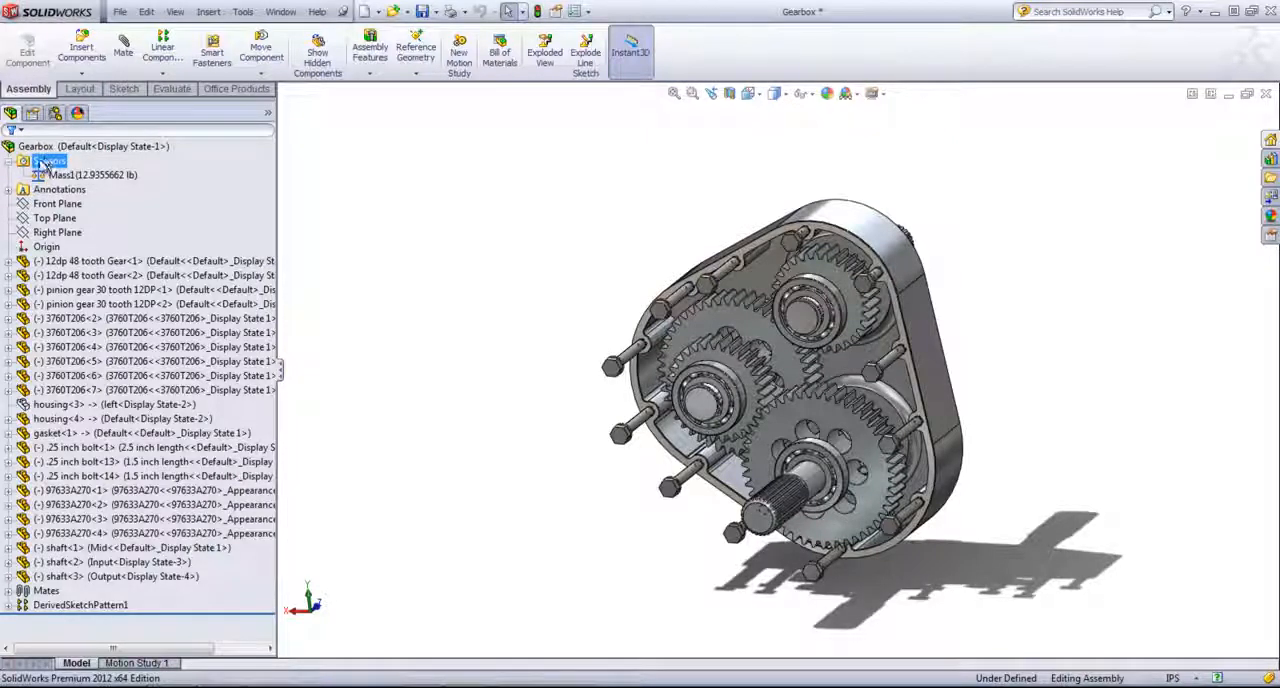
pyautogui.click(60, 175)
pyautogui.click(64, 178)
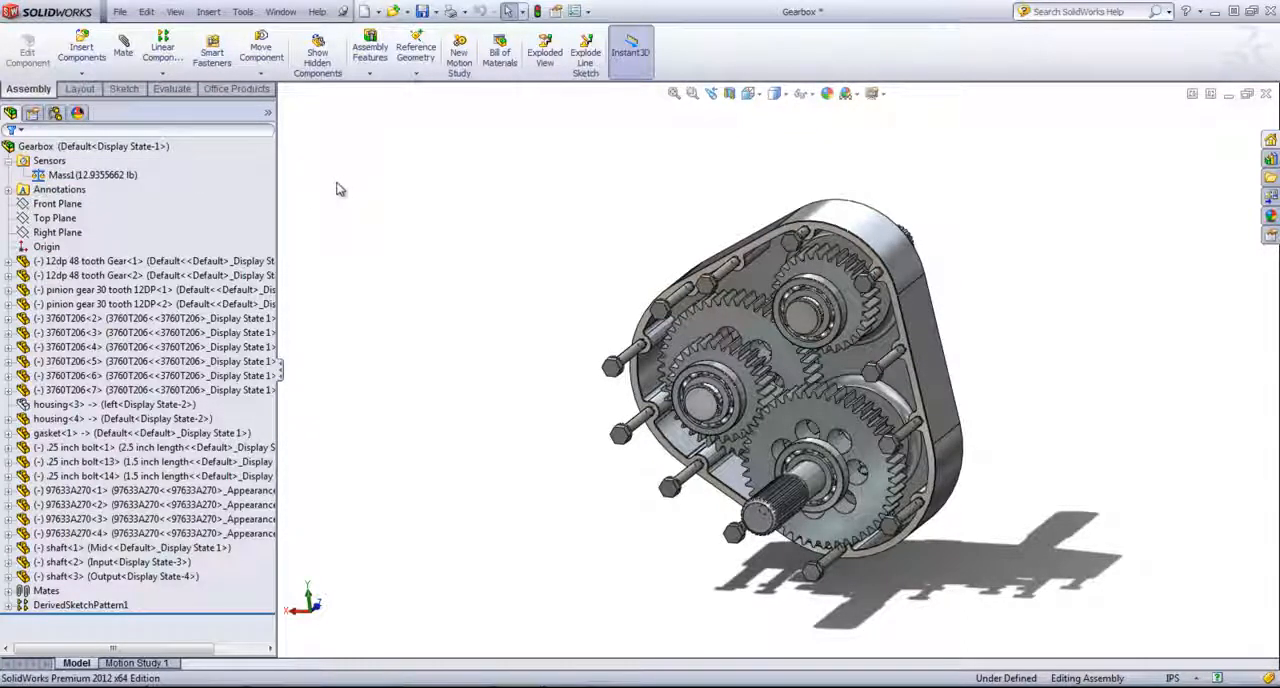
pyautogui.rightClick(72, 189)
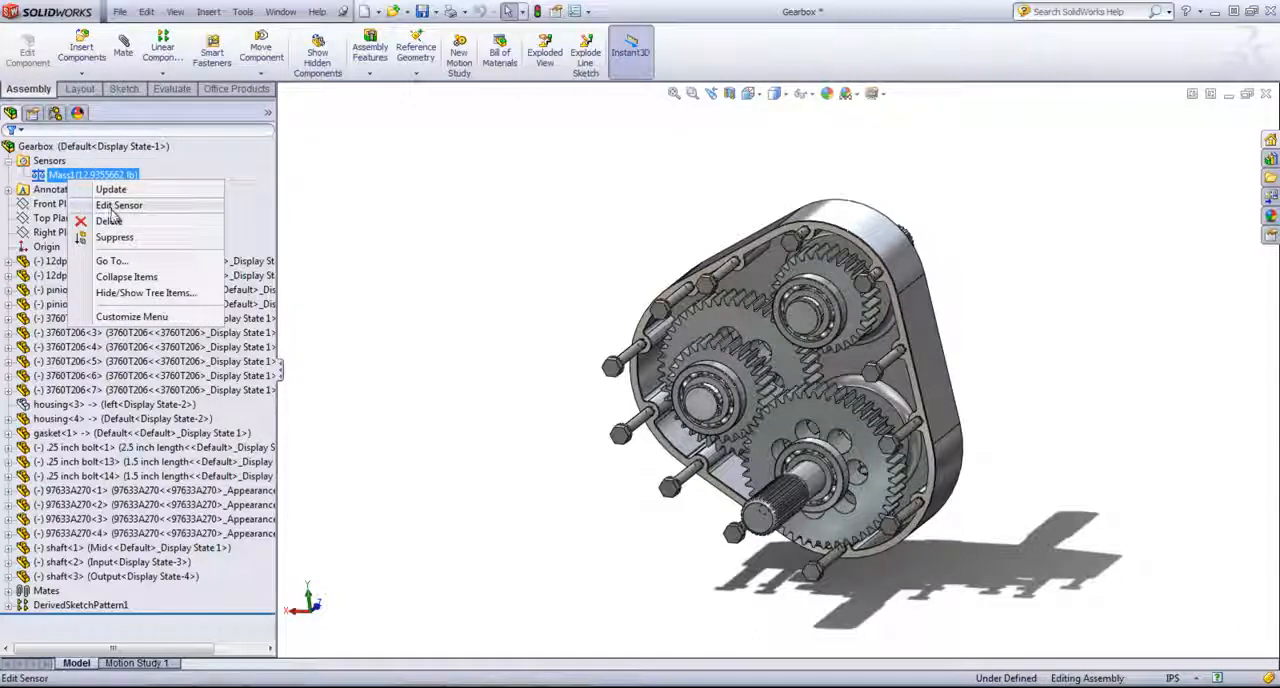
pyautogui.click(200, 204)
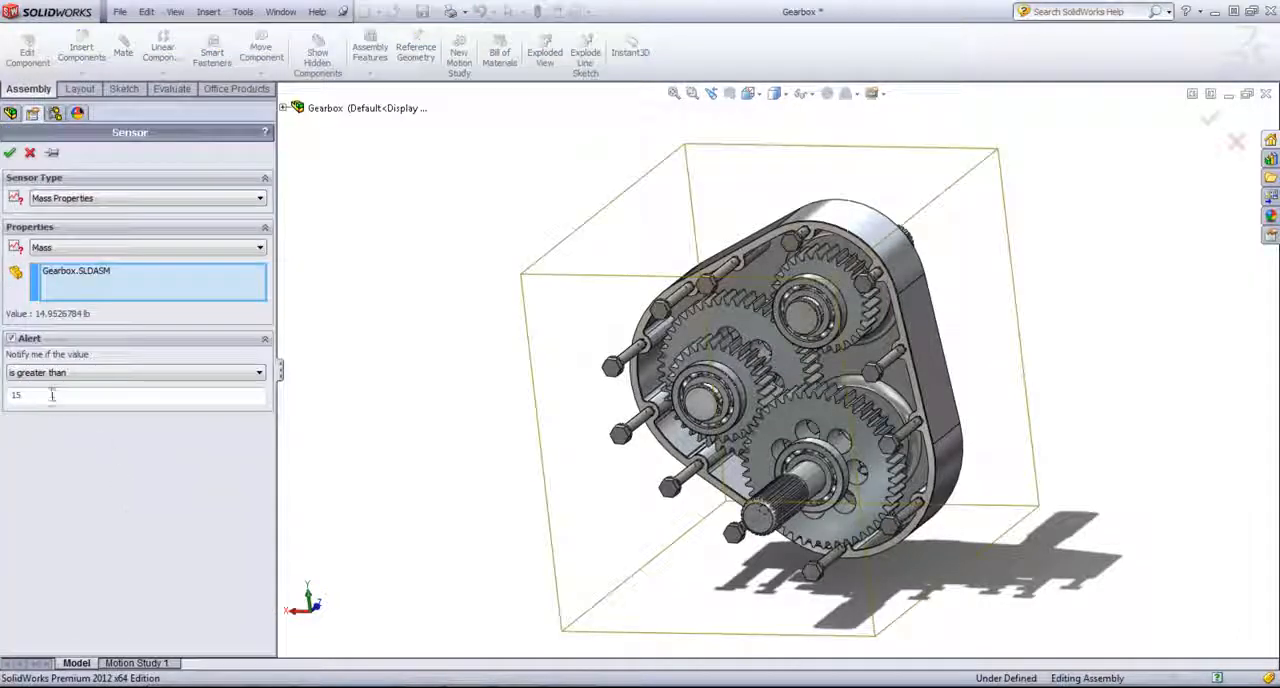
pyautogui.click(52, 373)
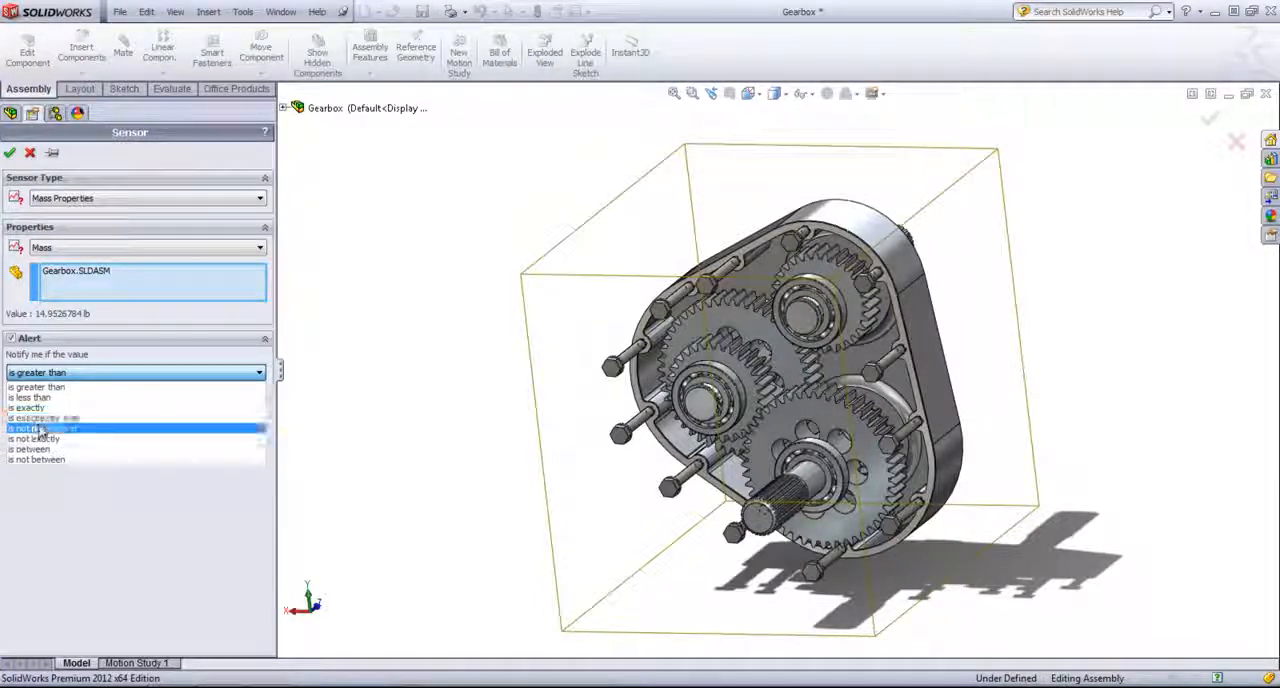
pyautogui.click(77, 490)
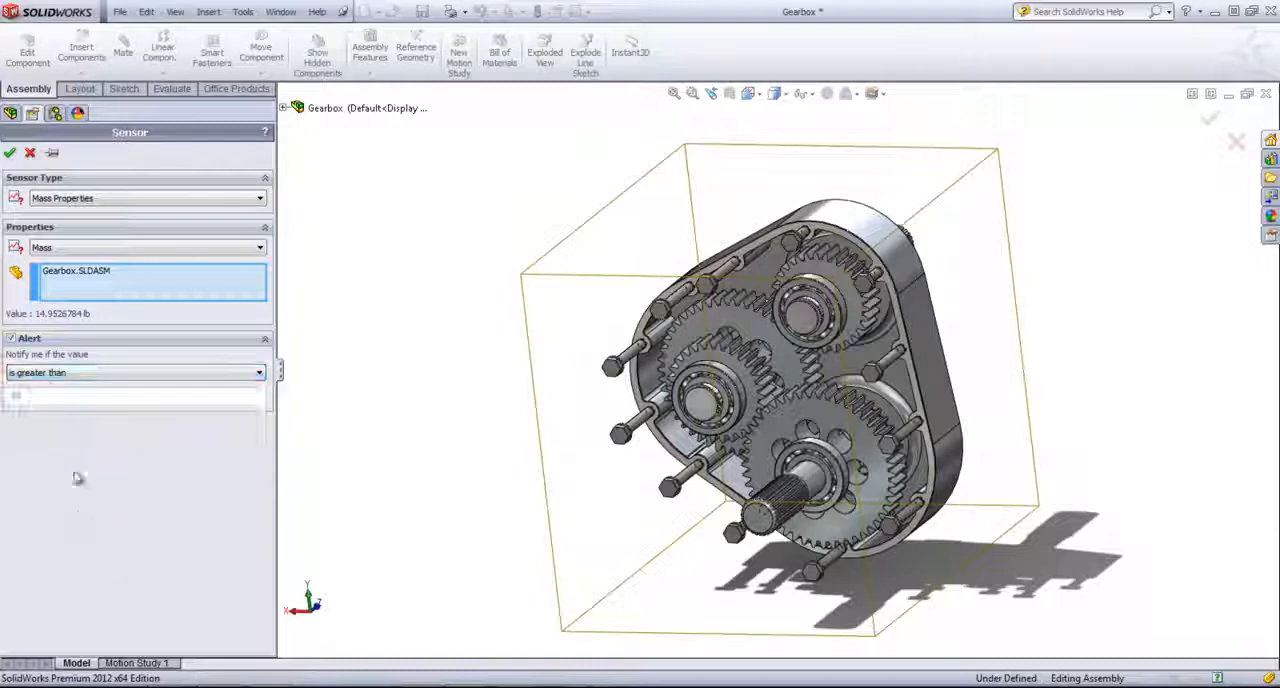
pyautogui.click(32, 154)
# - Start a new sensor for the Gearbox assembly and examine the mass properties that it can track
pyautogui.rightClick(50, 162)
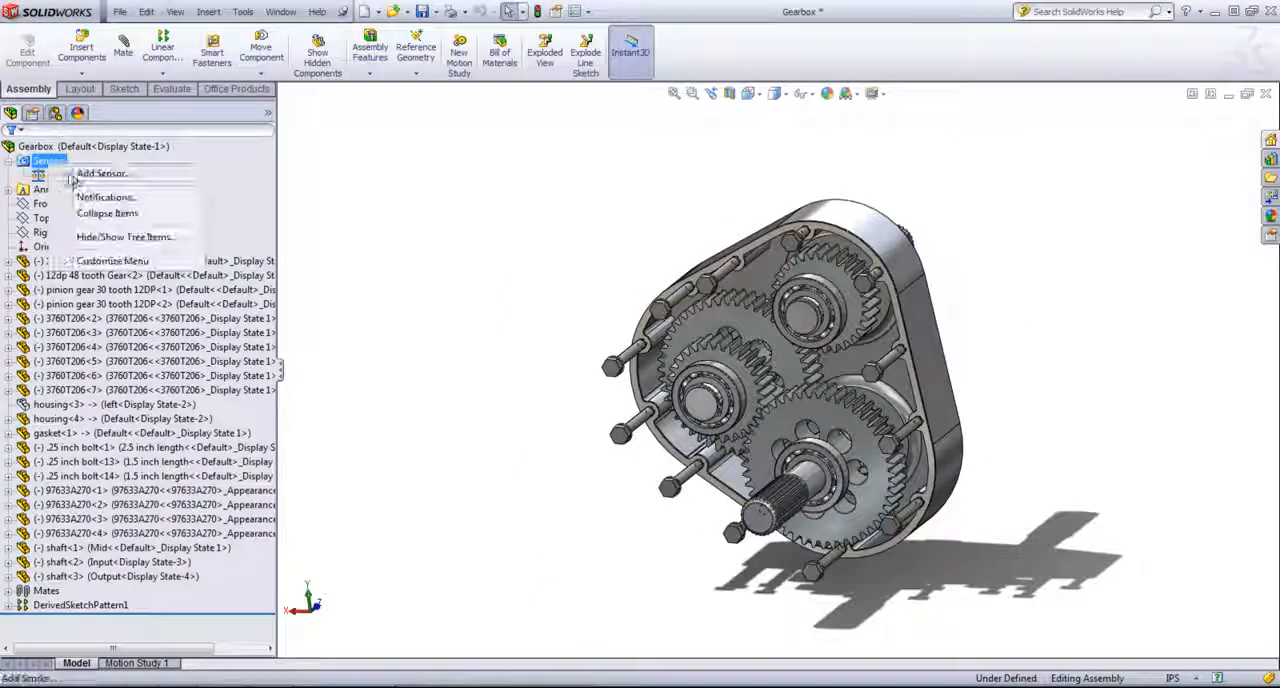
pyautogui.click(75, 180)
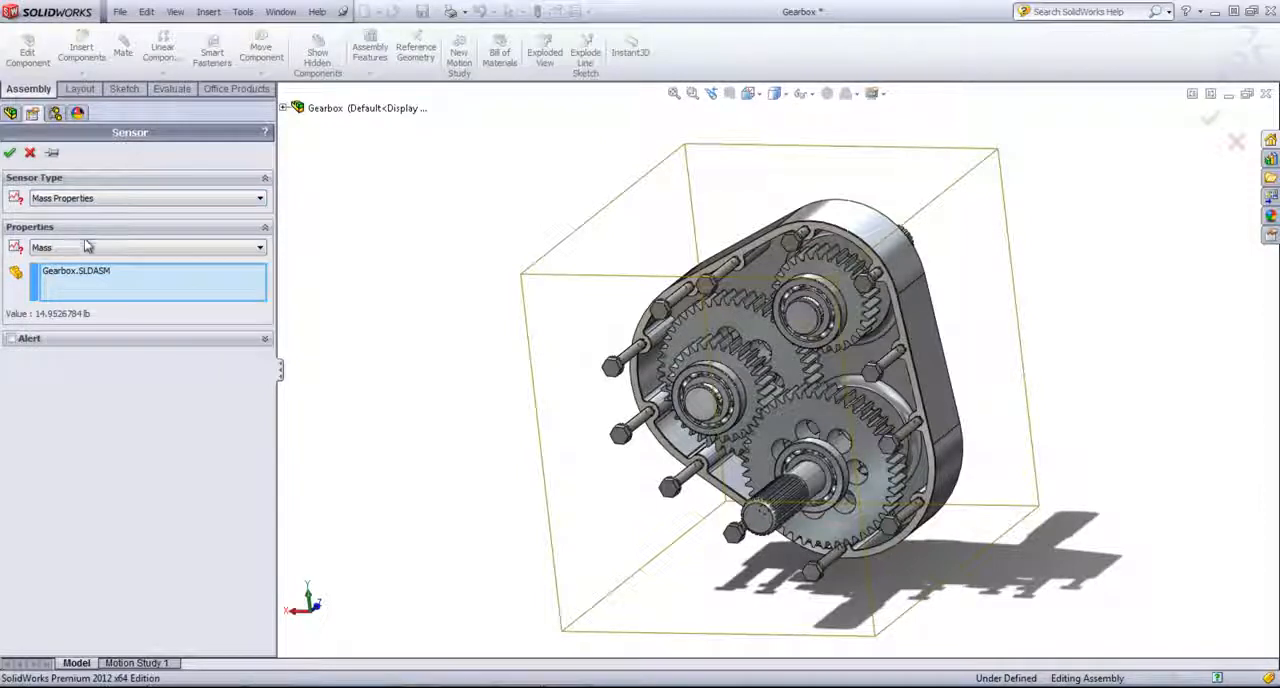
pyautogui.click(86, 248)
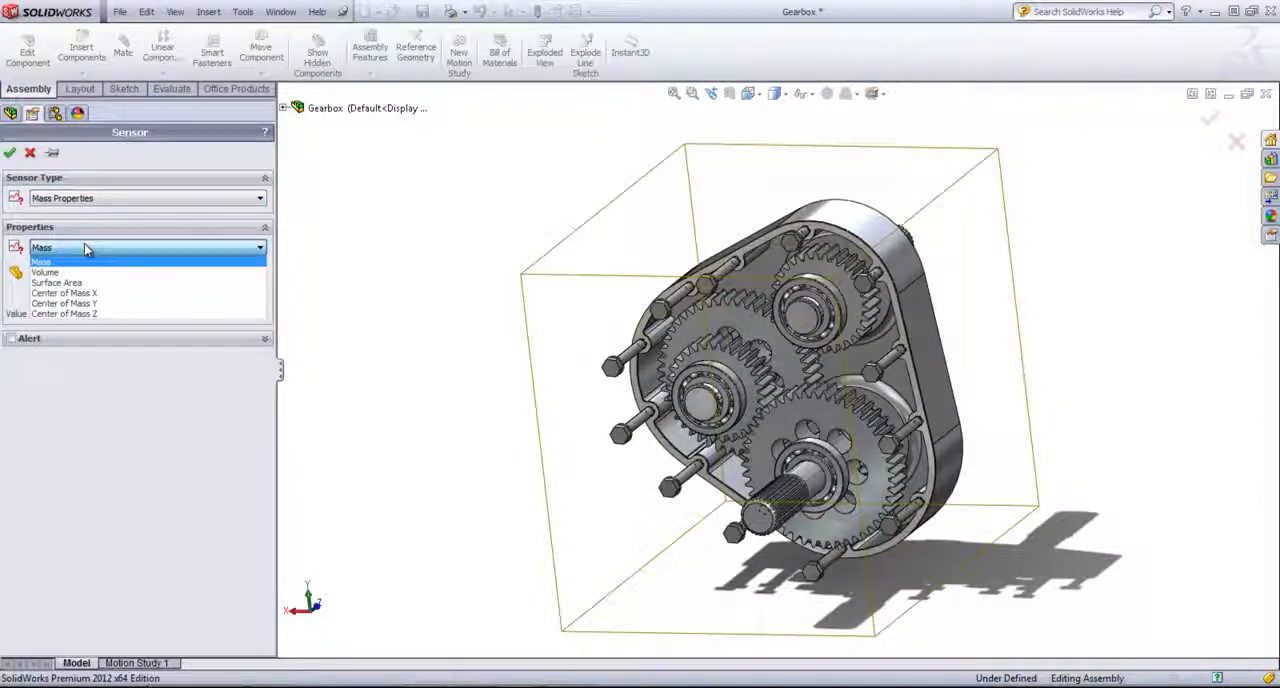
pyautogui.click(95, 294)
# - Try the Simulation Data sensor type, tracking Stress with Factor of Safety based on the limit strength in material data
pyautogui.click(100, 199)
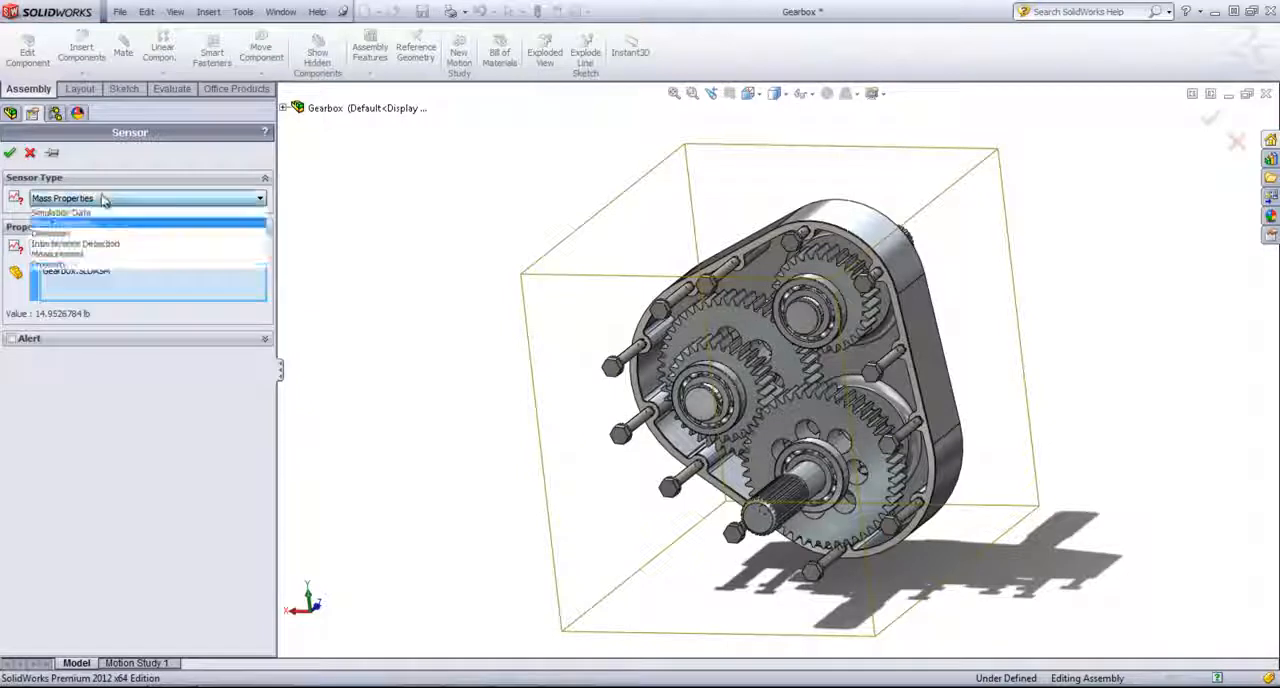
pyautogui.click(84, 215)
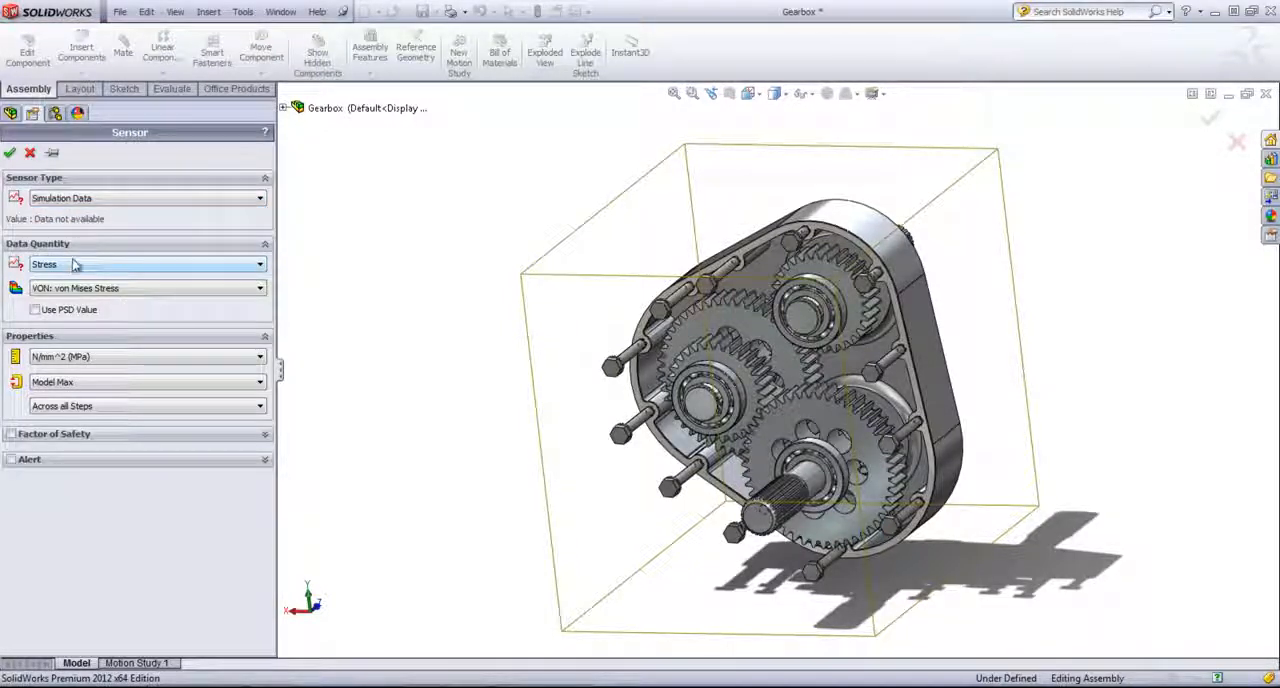
pyautogui.click(72, 266)
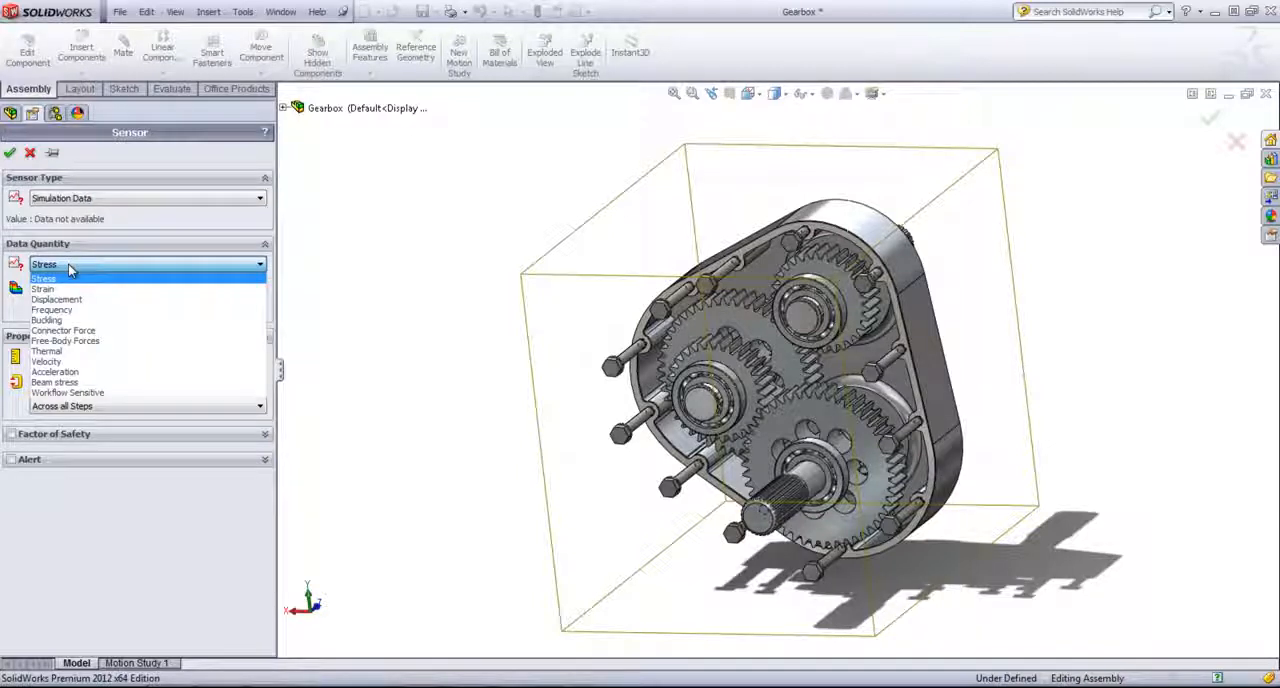
pyautogui.click(60, 278)
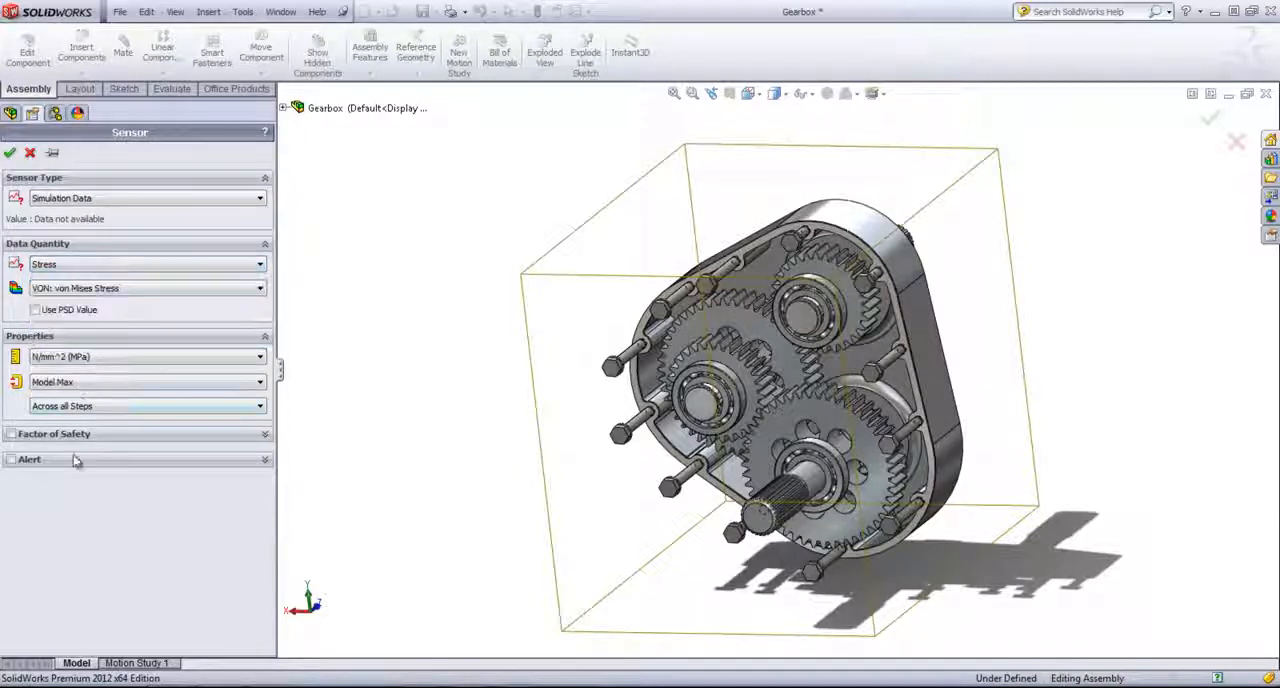
pyautogui.click(11, 434)
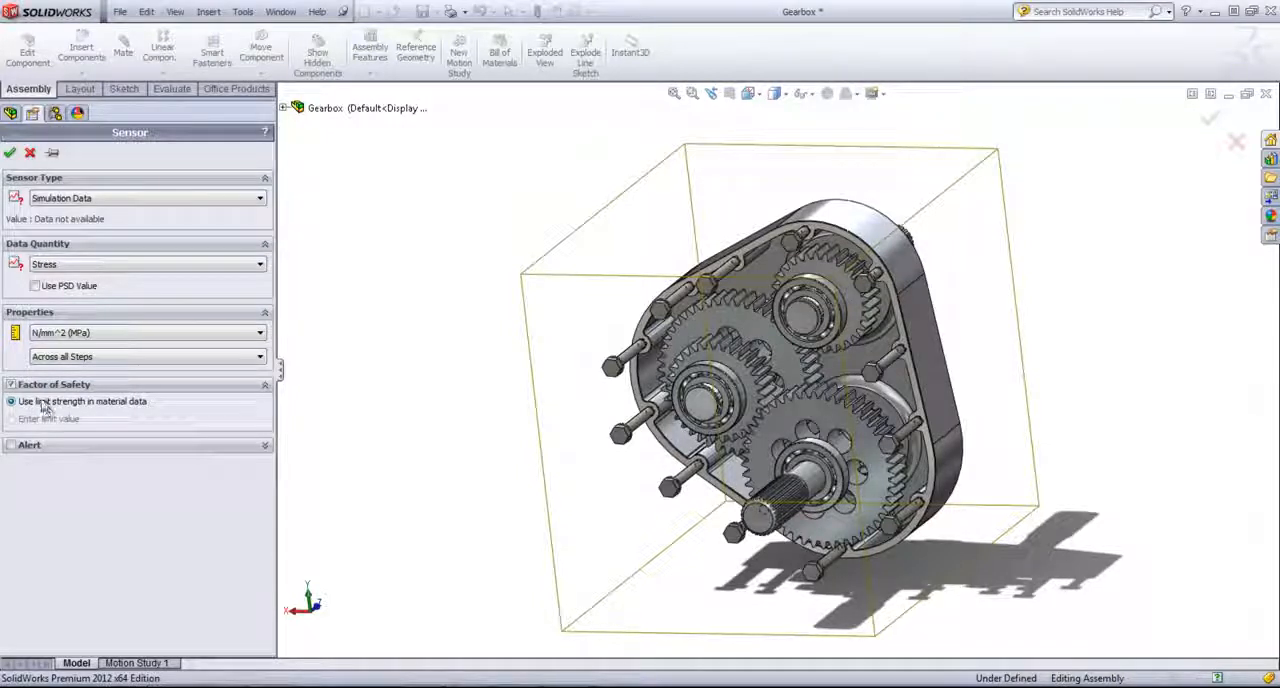
# - Enable the simulation sensor's alert for values less than 2
pyautogui.click(69, 446)
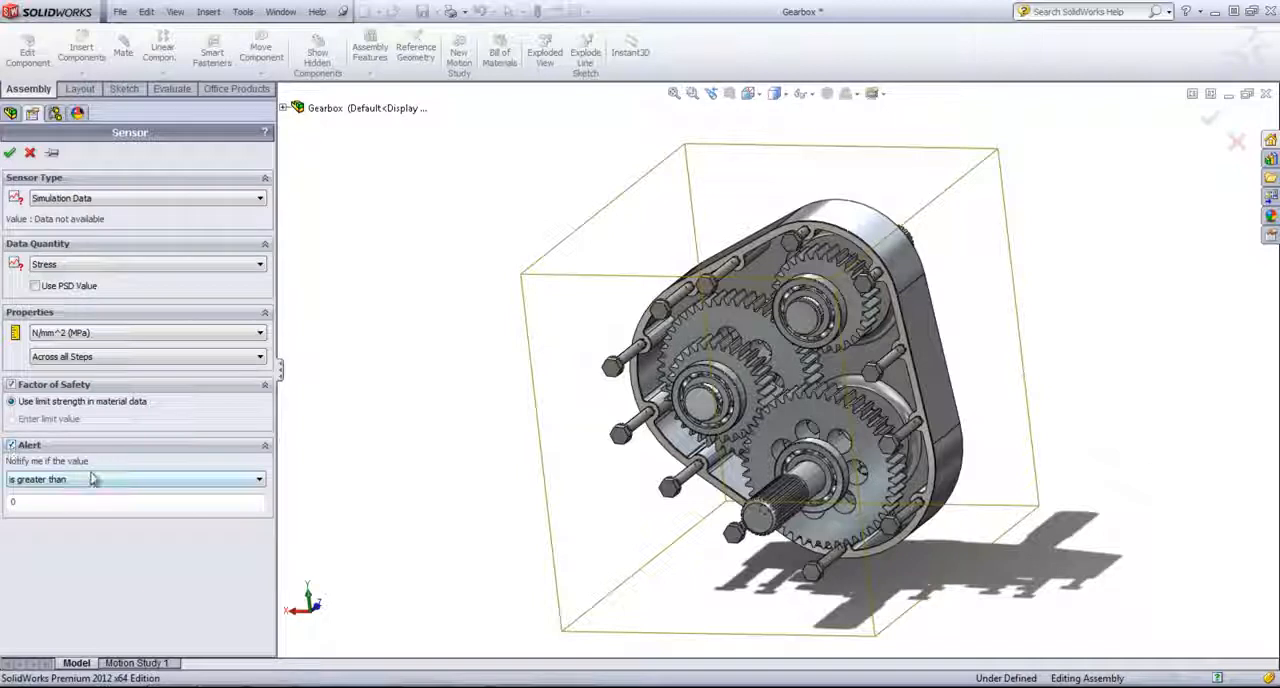
pyautogui.click(91, 479)
pyautogui.click(82, 481)
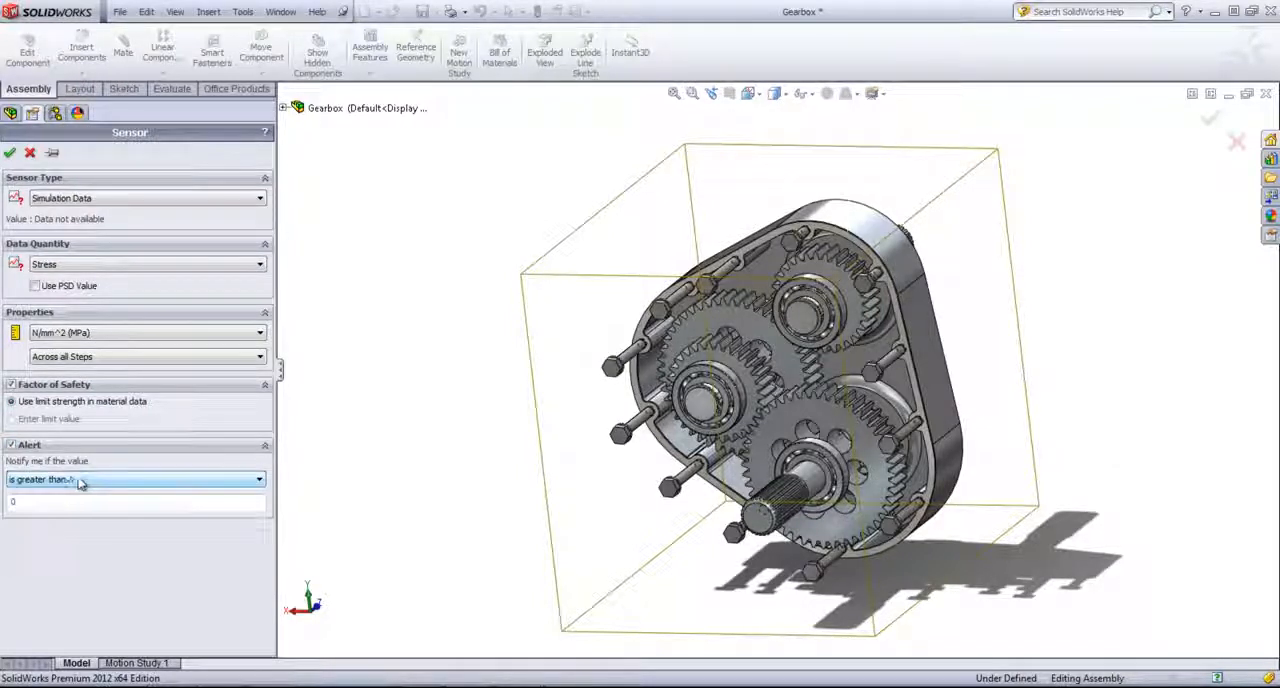
pyautogui.click(62, 481)
pyautogui.click(65, 498)
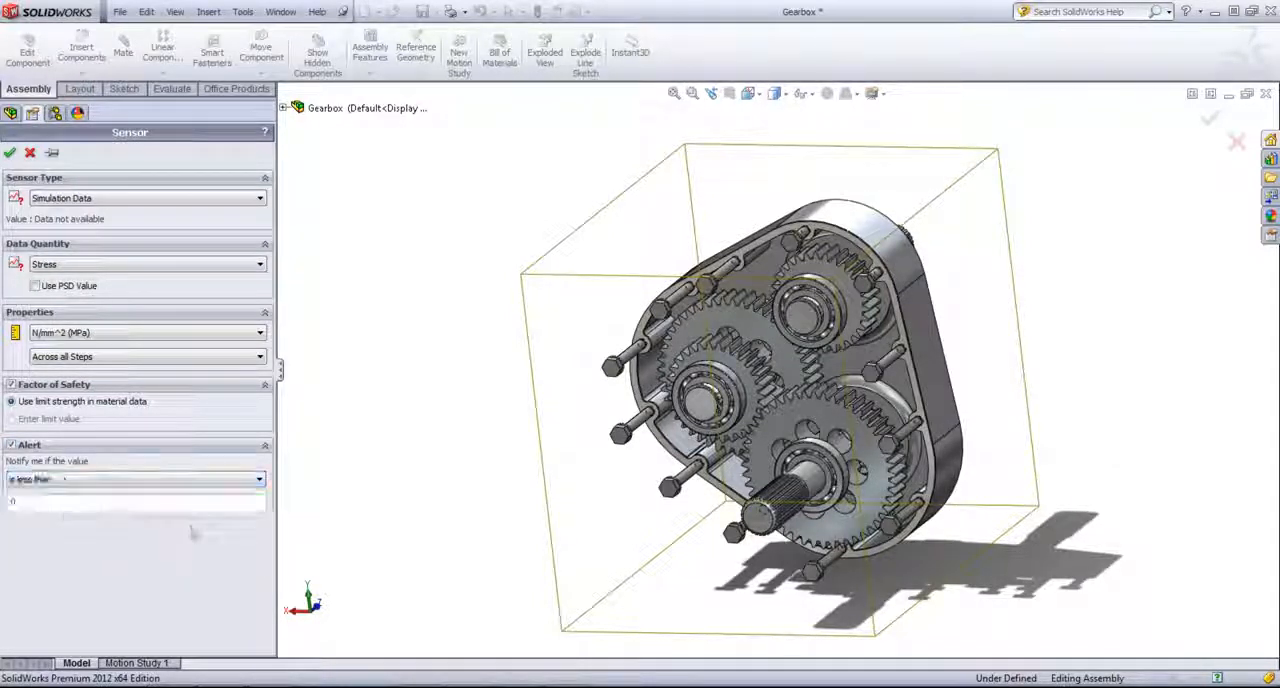
pyautogui.click(66, 499)
pyautogui.write('2')
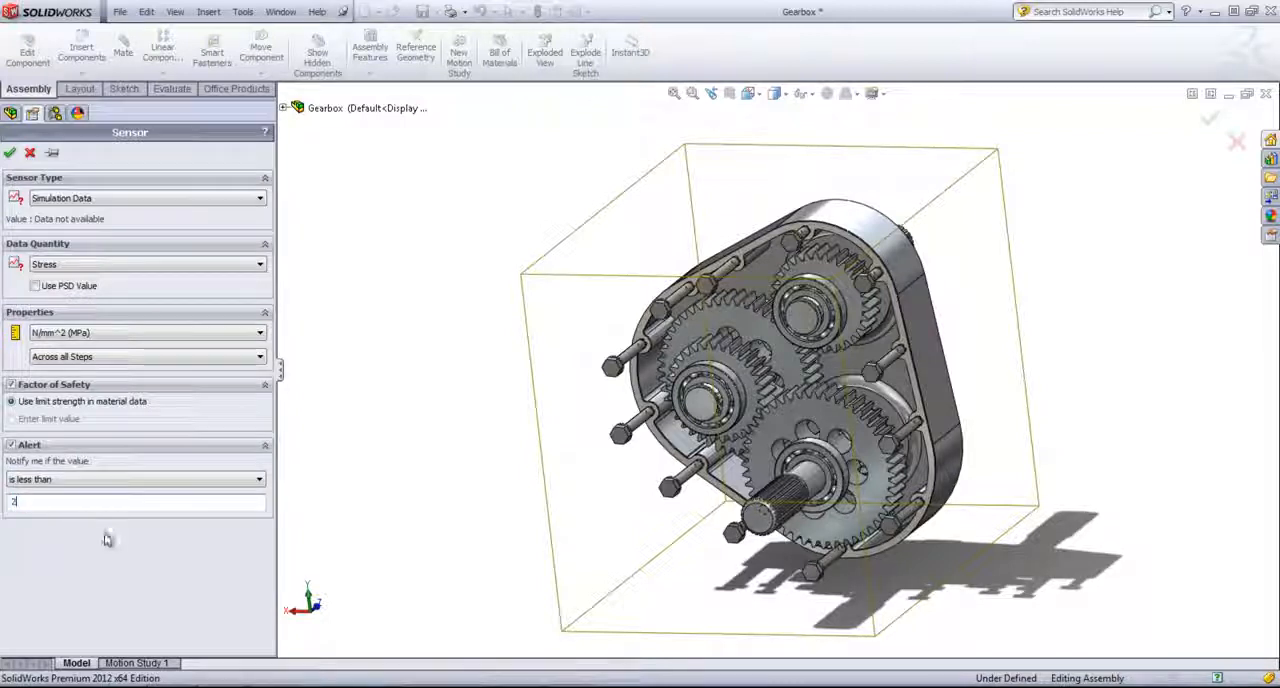
# - Try the Dimension sensor type and turn its alert off
pyautogui.click(79, 199)
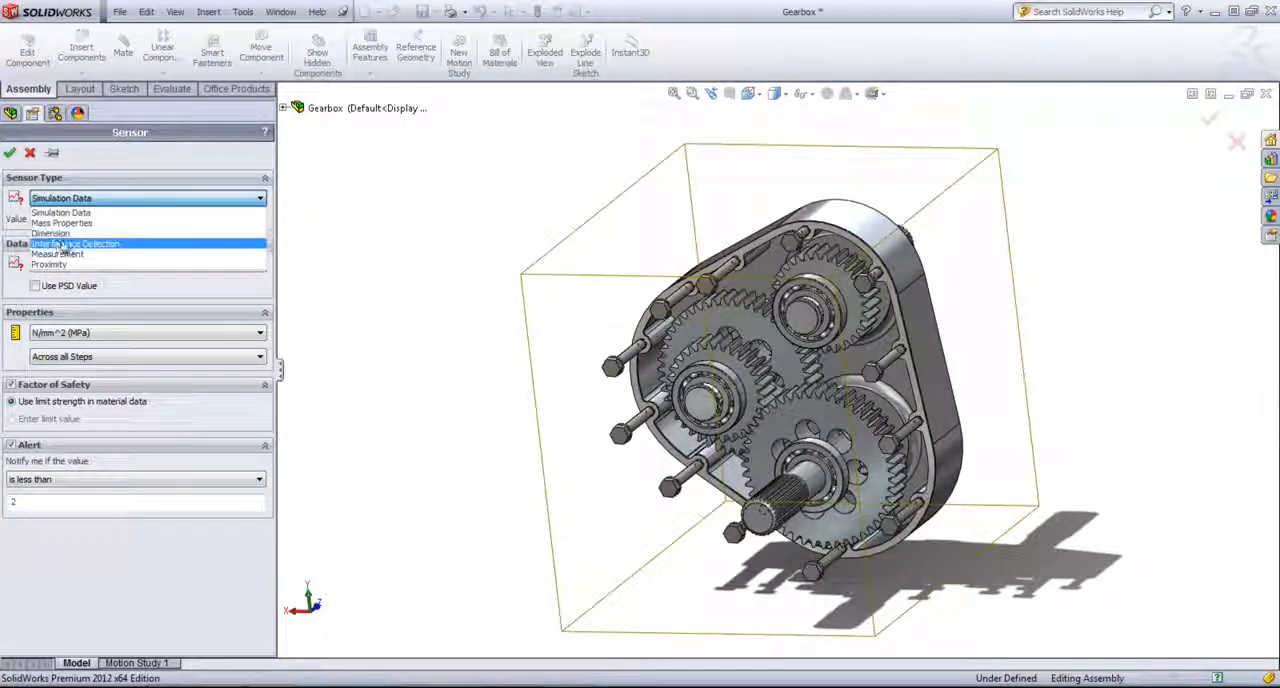
pyautogui.click(72, 233)
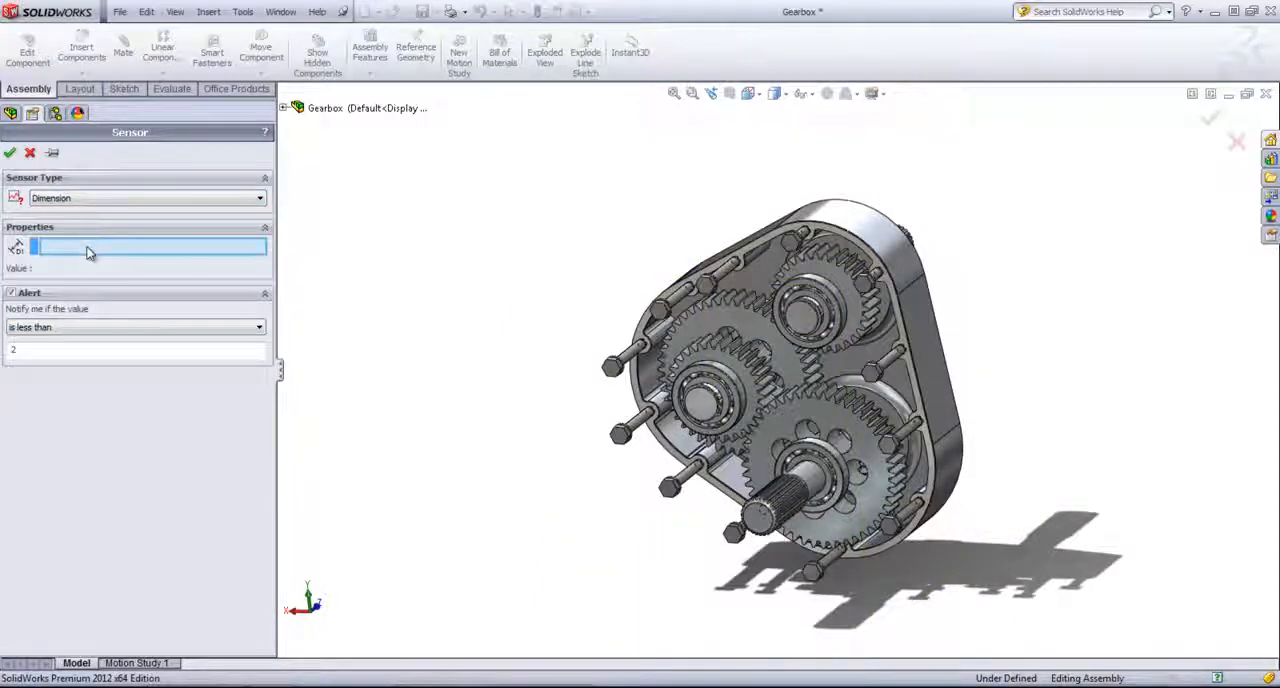
pyautogui.moveTo(392, 328); pyautogui.dragTo(509, 297, button='middle')
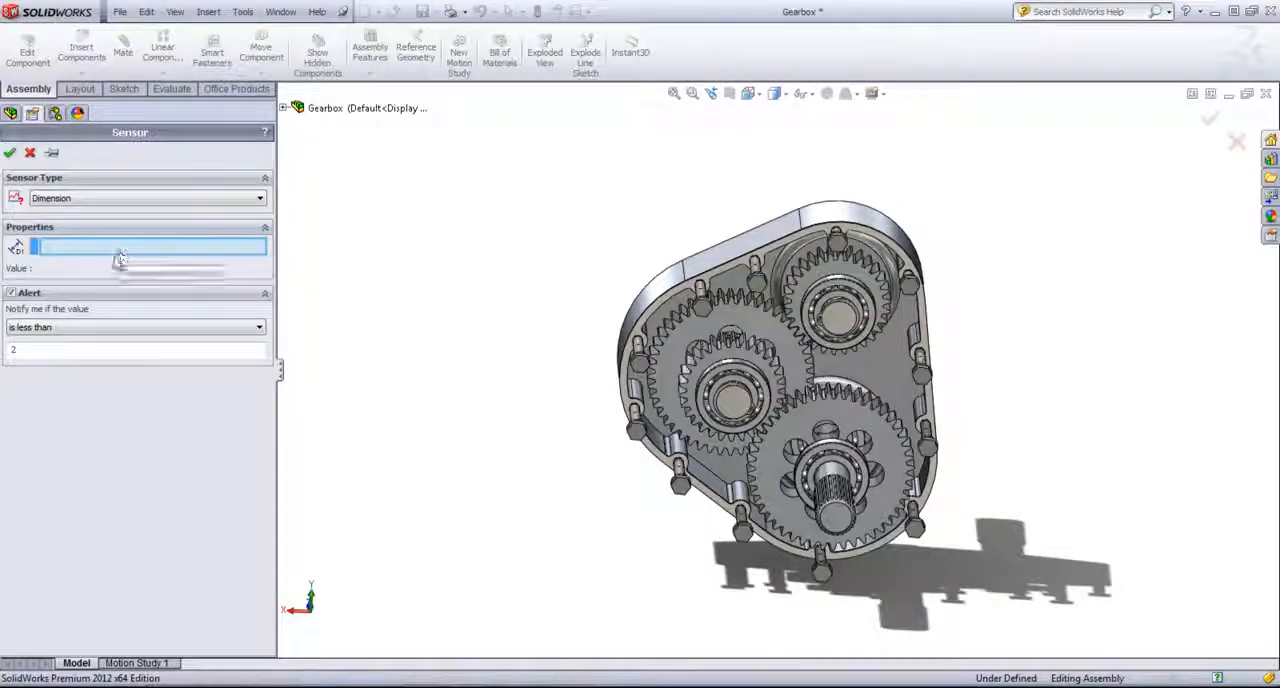
pyautogui.click(10, 292)
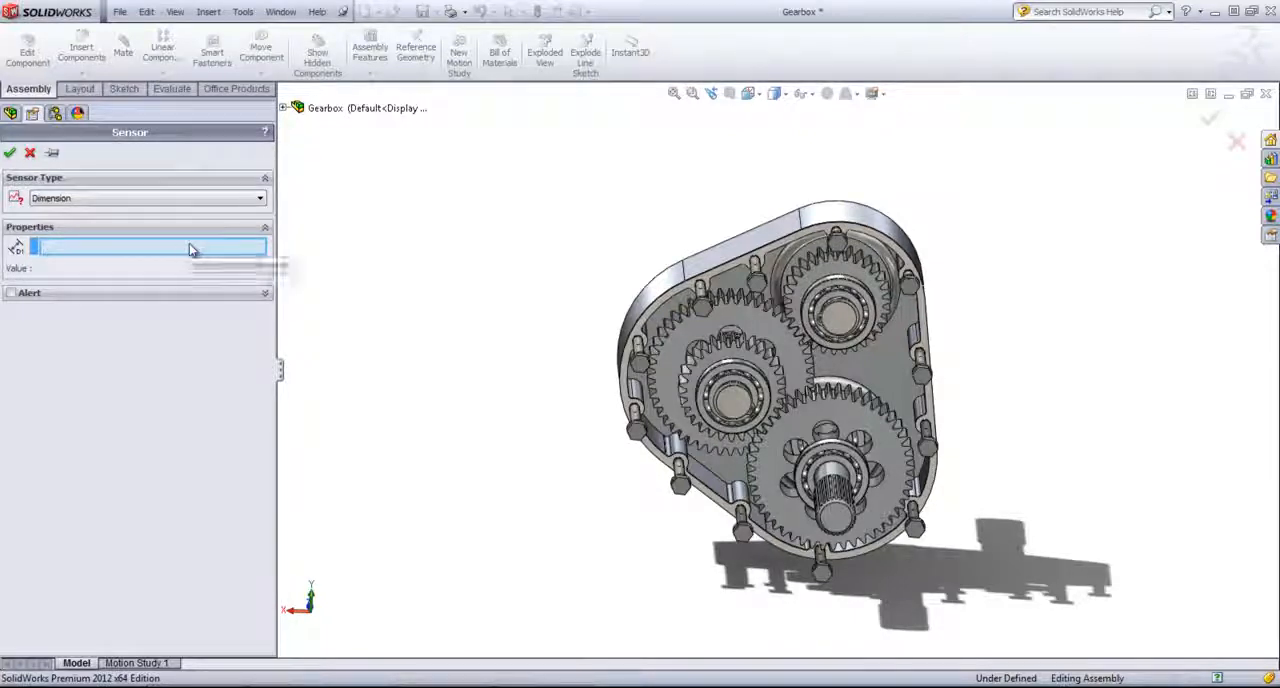
# - Try the Interference Detection sensor type and disable its alert
pyautogui.click(82, 199)
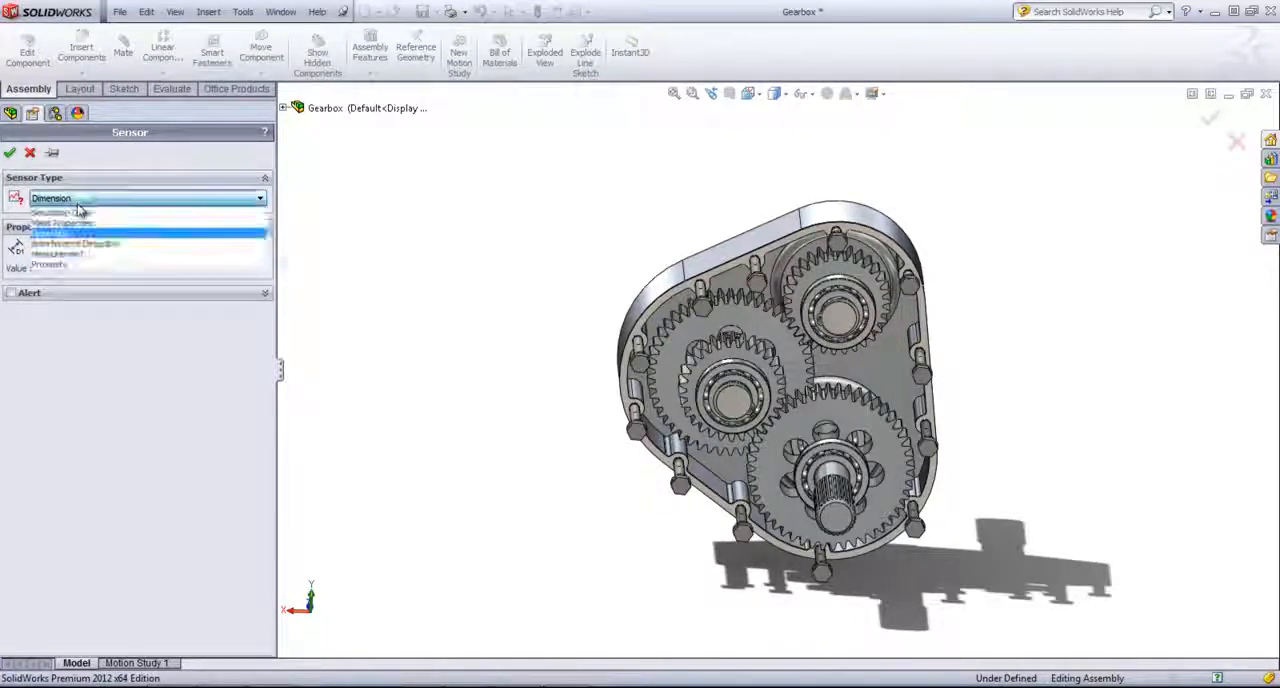
pyautogui.click(84, 244)
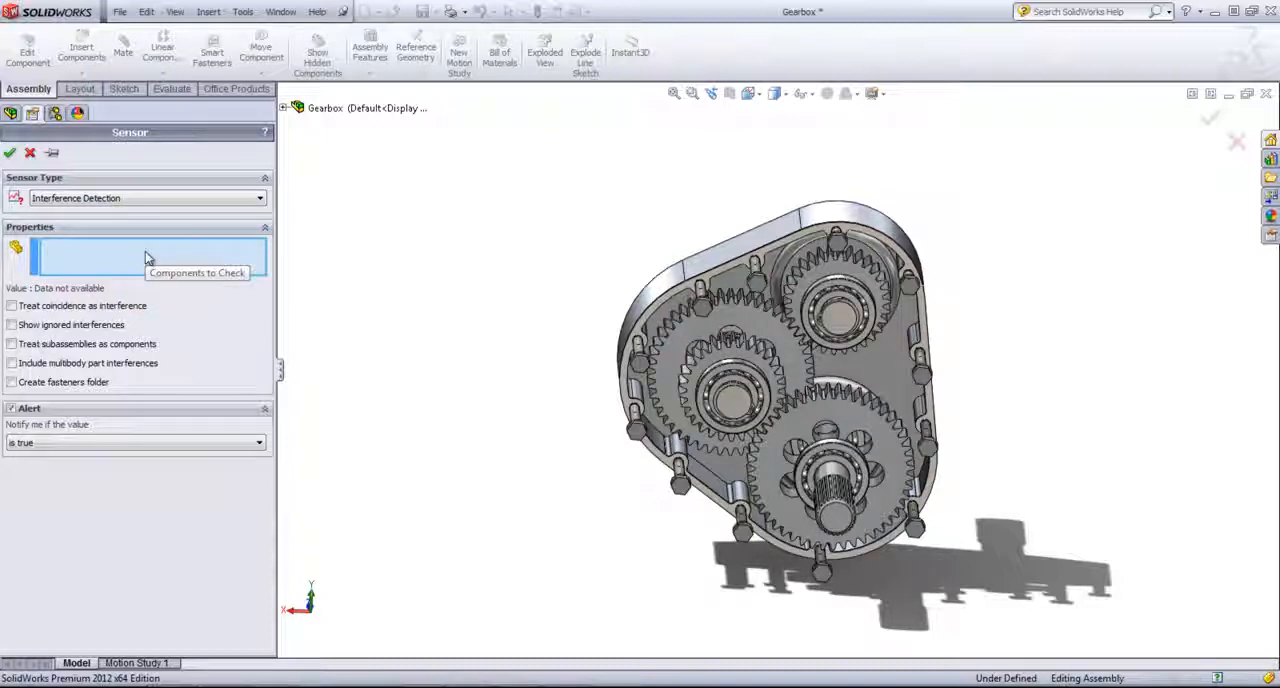
pyautogui.click(13, 409)
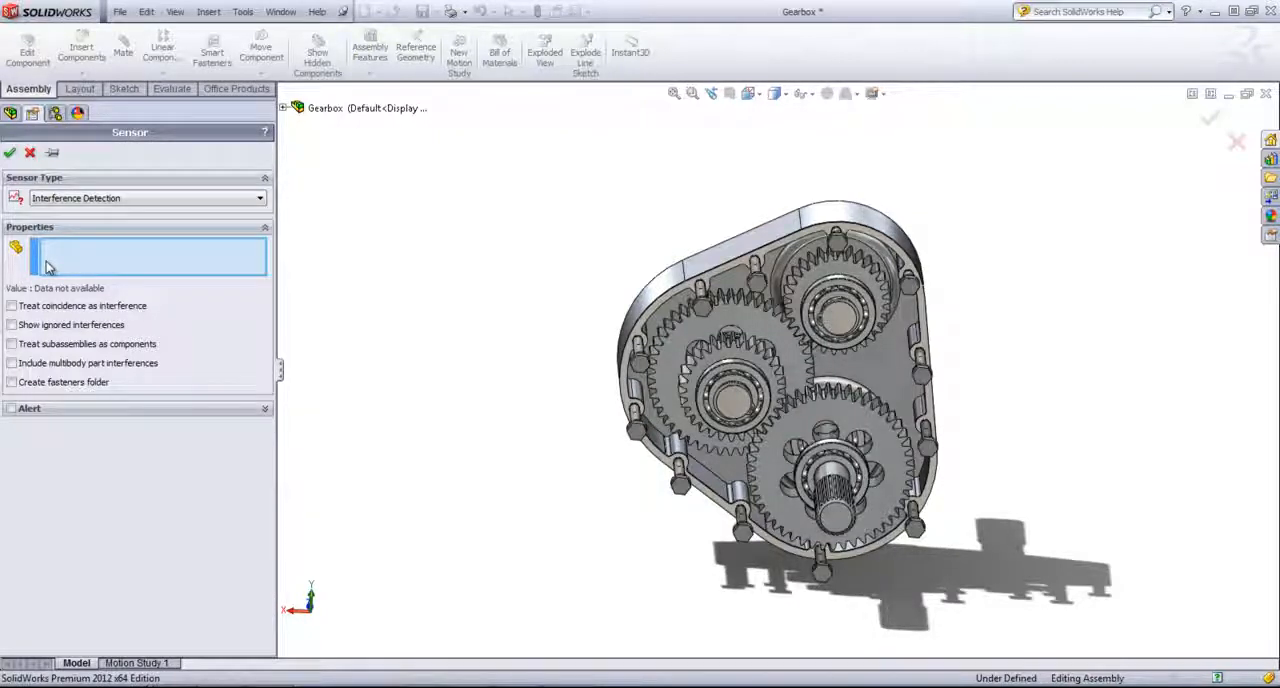
# - Try the Measurement sensor type, measuring between two points on opposite sides of the housing's outer edge, and save the measurement
pyautogui.click(78, 199)
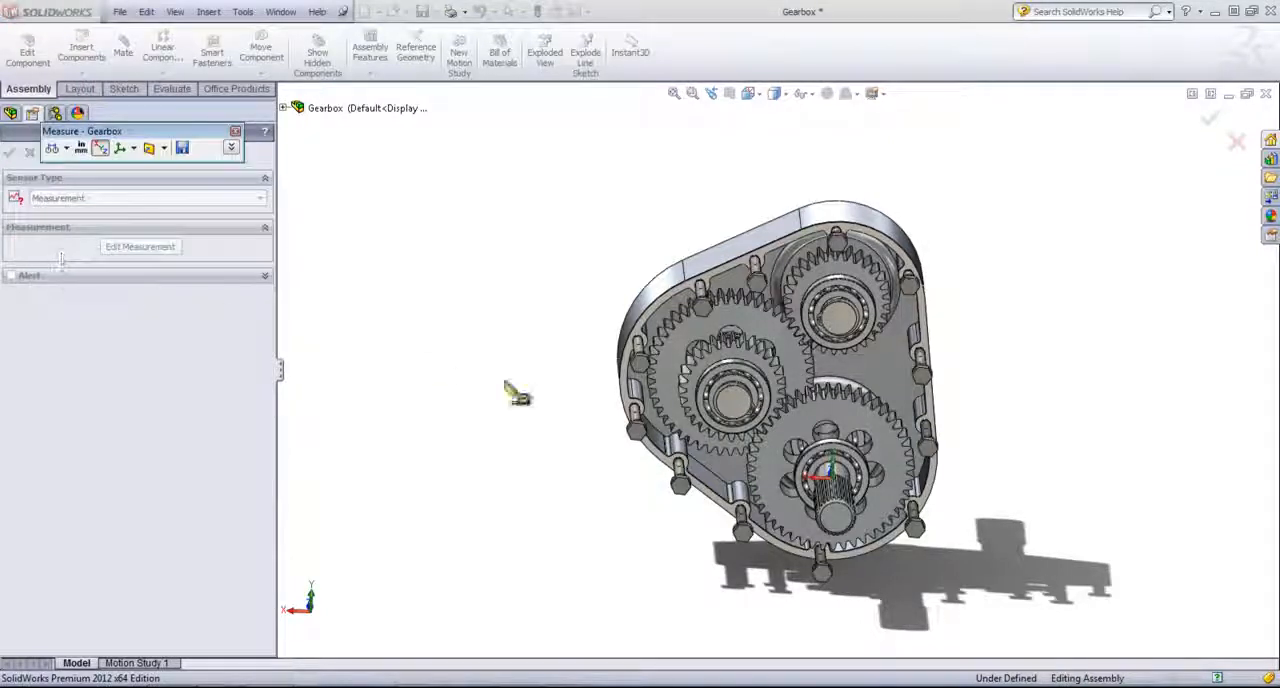
pyautogui.click(621, 365)
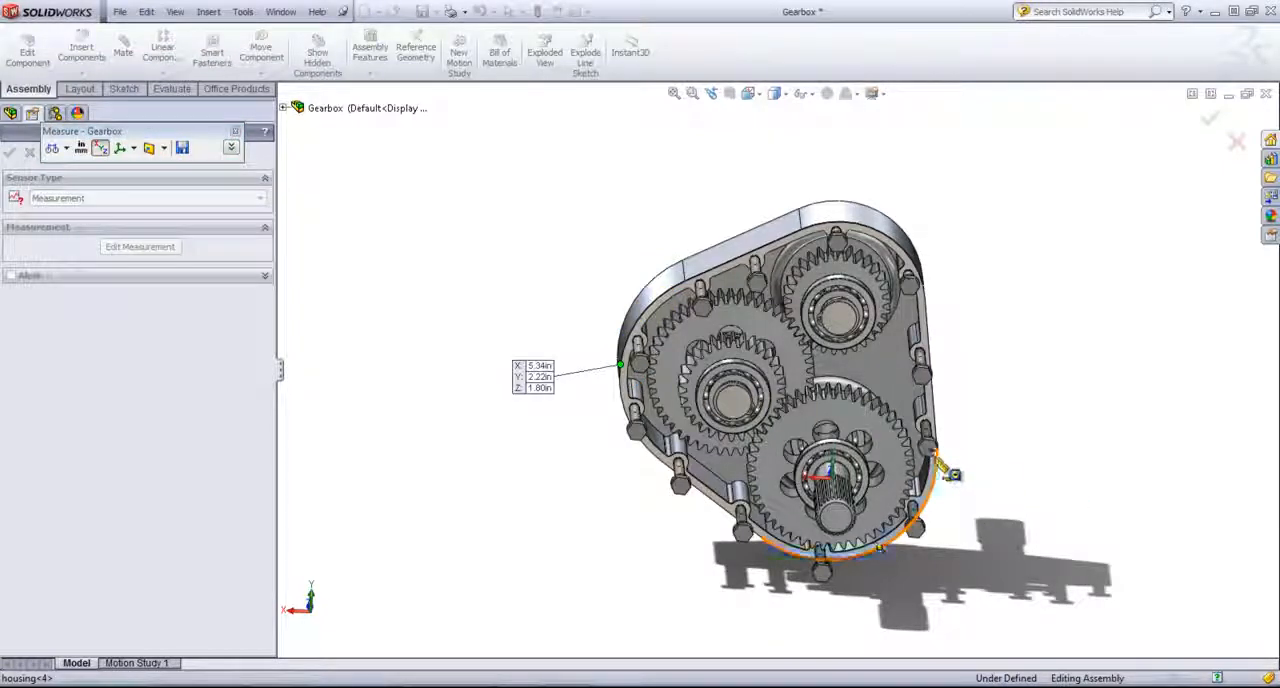
pyautogui.click(933, 456)
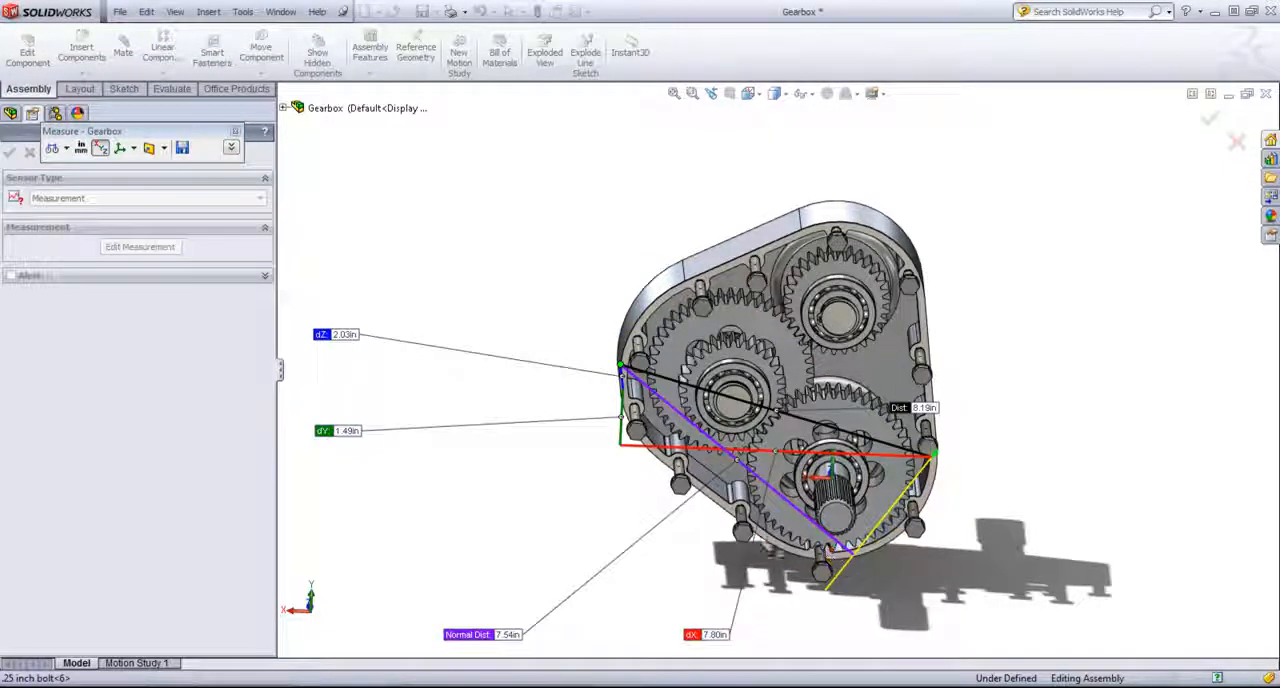
pyautogui.click(182, 148)
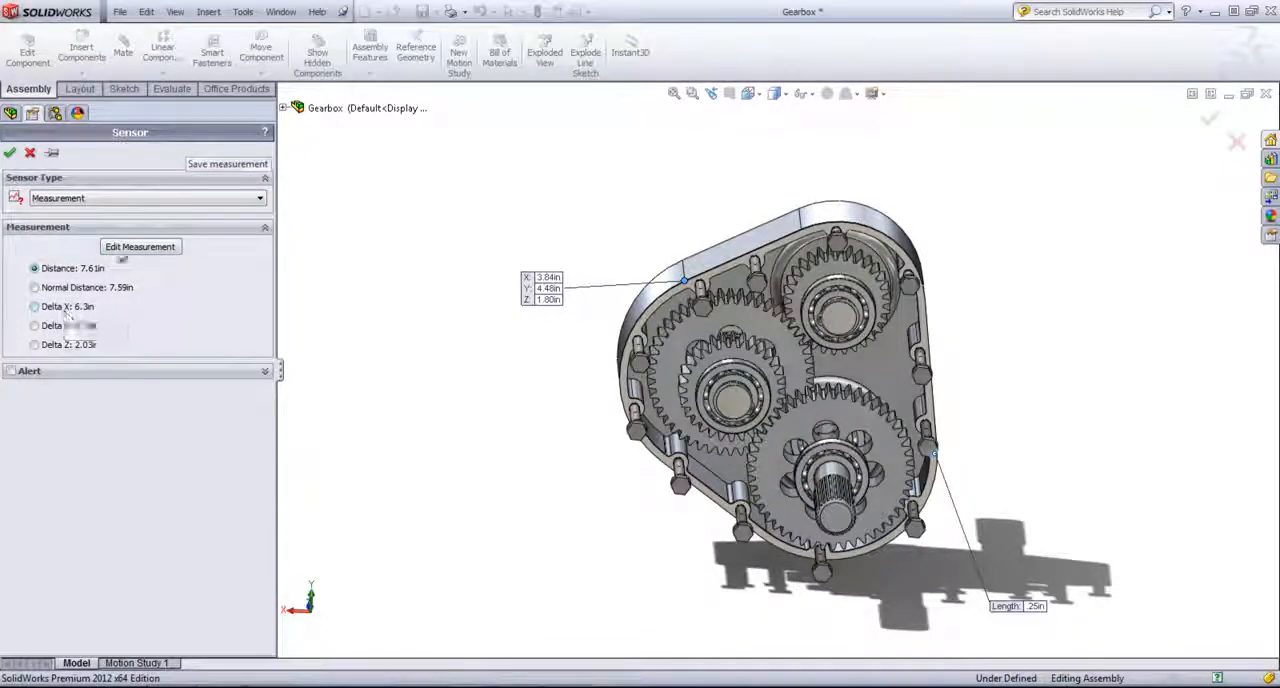
# - Try the Proximity sensor type, inspect the gears and housing it could monitor, and cancel the new sensor
pyautogui.click(150, 199)
pyautogui.click(95, 262)
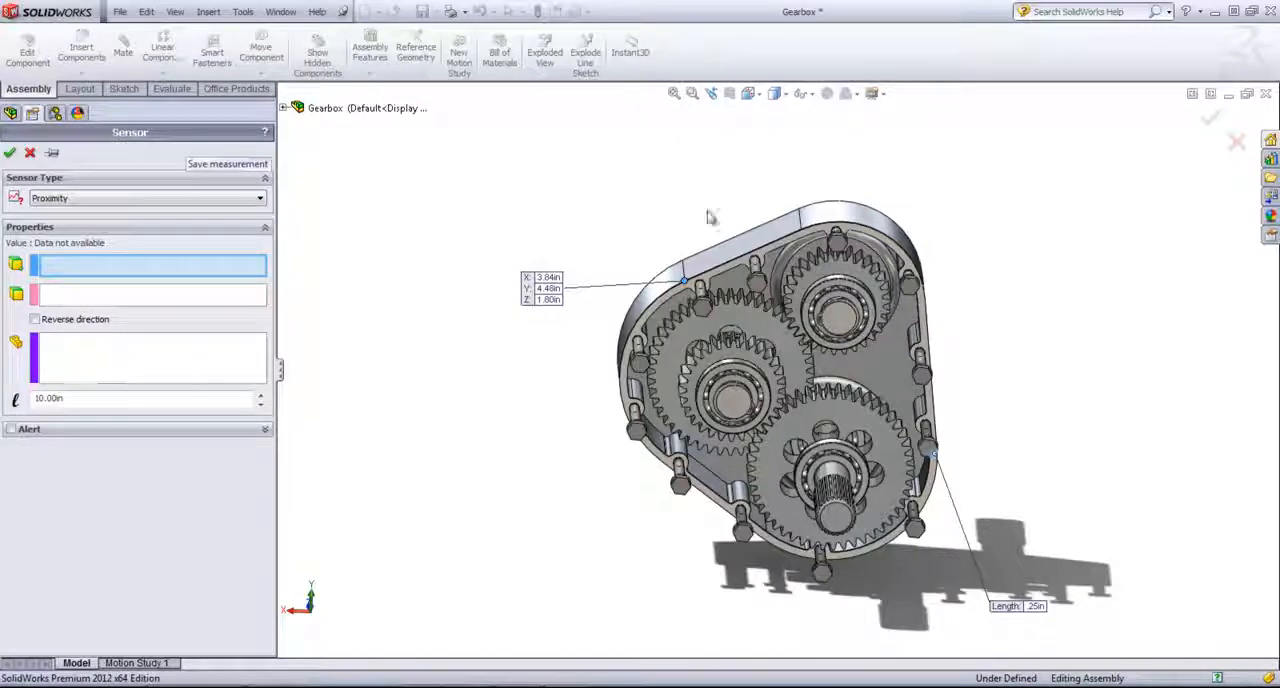
pyautogui.moveTo(722, 230); pyautogui.dragTo(682, 206, button='middle')
pyautogui.scroll(-3, 708, 348)
pyautogui.moveTo(674, 333); pyautogui.dragTo(705, 348, button='middle')
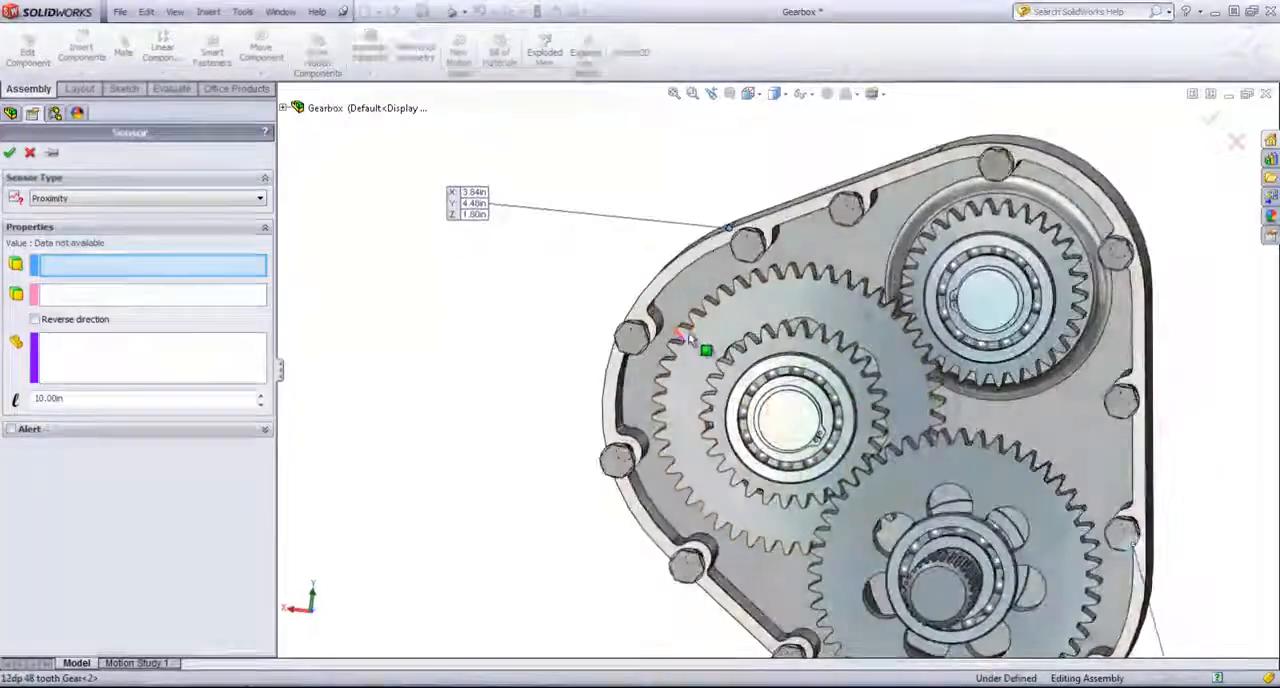
pyautogui.scroll(-4, 700, 355)
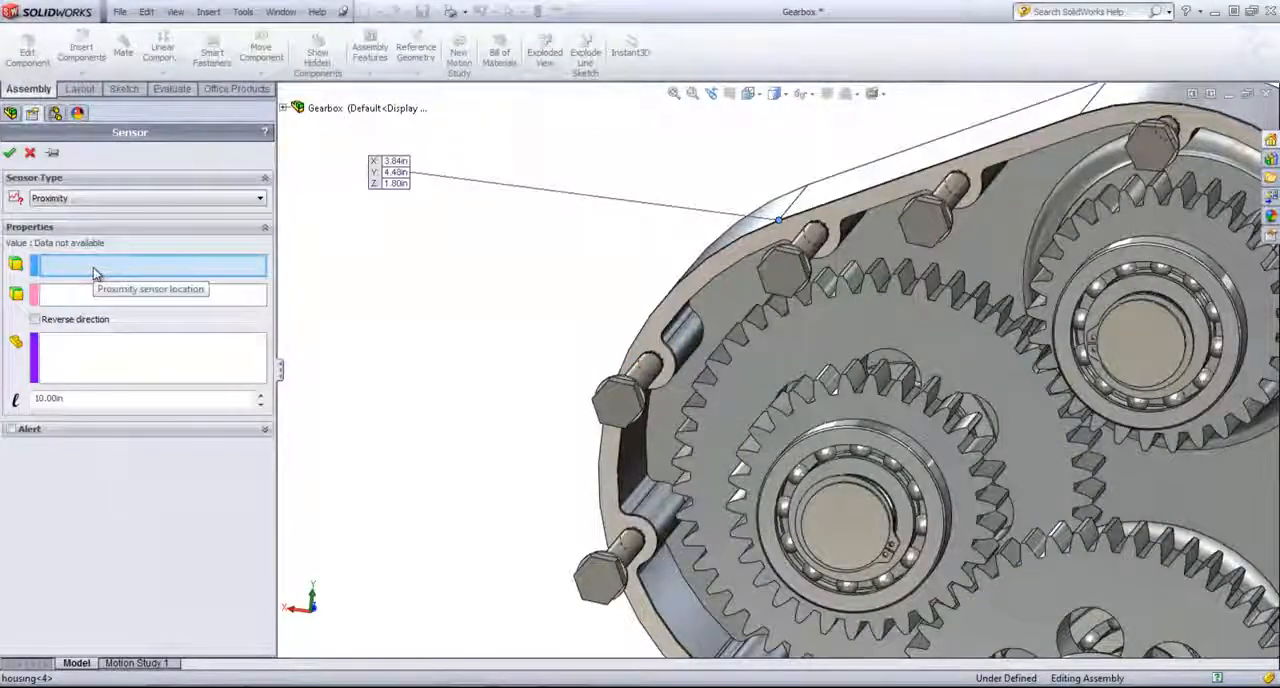
pyautogui.click(30, 152)
pyautogui.scroll(5, 480, 259)
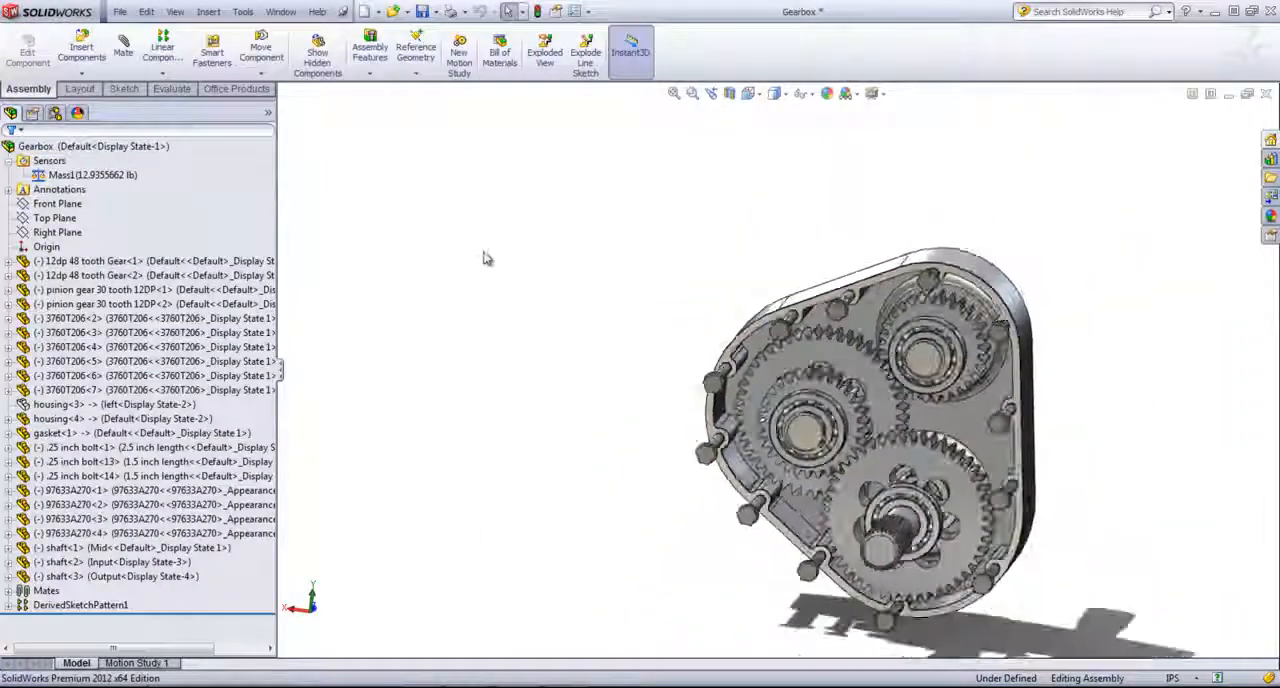
pyautogui.moveTo(517, 380); pyautogui.dragTo(589, 374, button='middle')
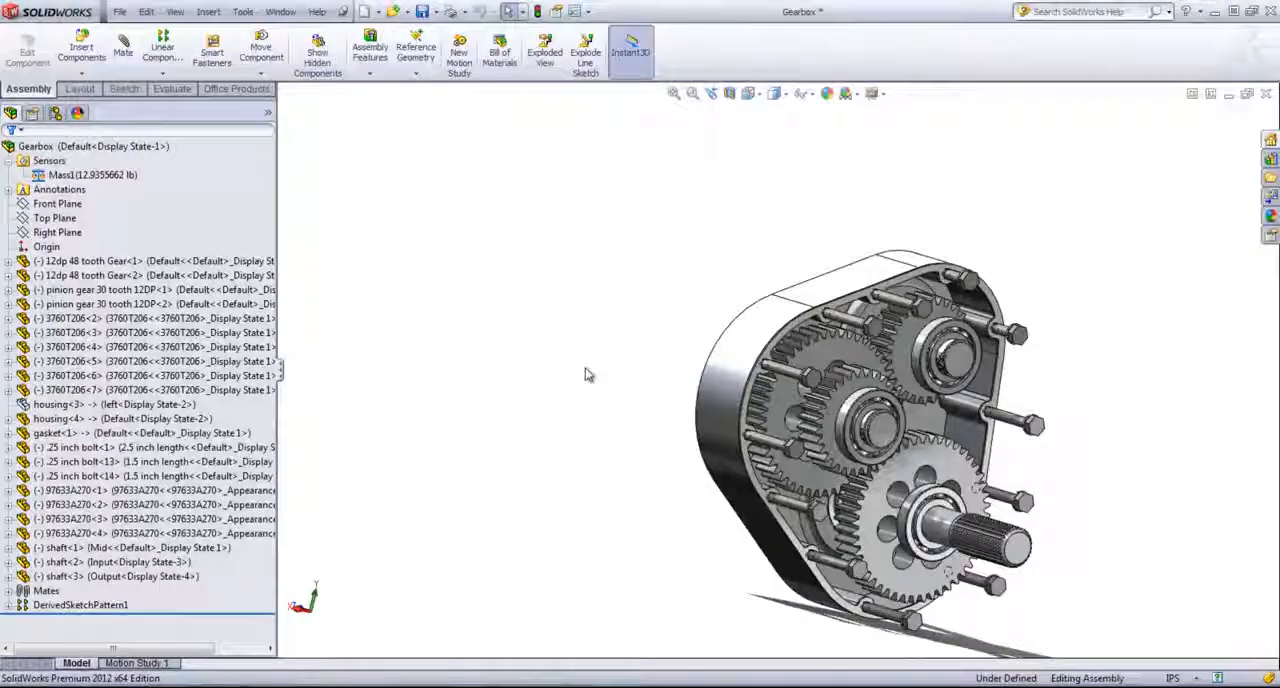